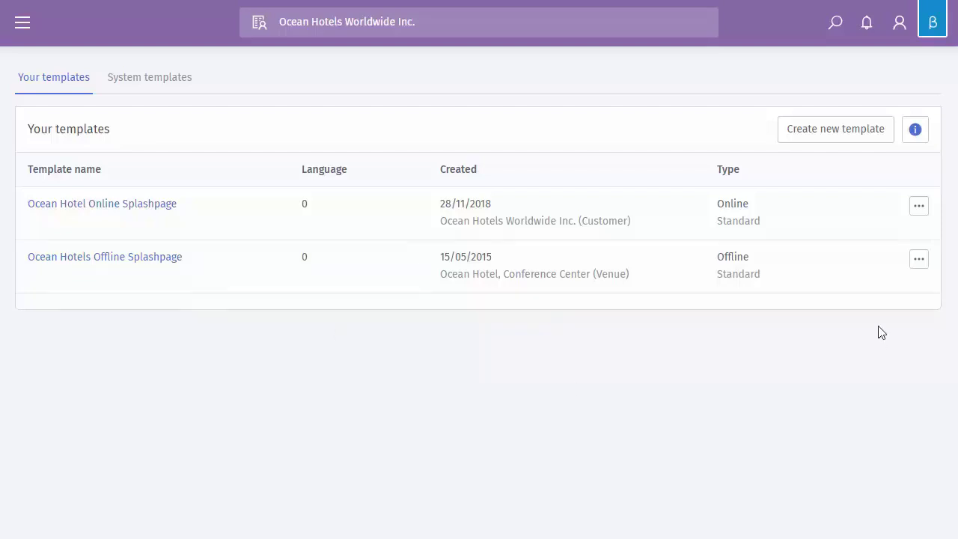
Step: Open the Ocean Hotel Online Splashpage template for editing
{"action": "left_click", "coordinate": [920, 262]}
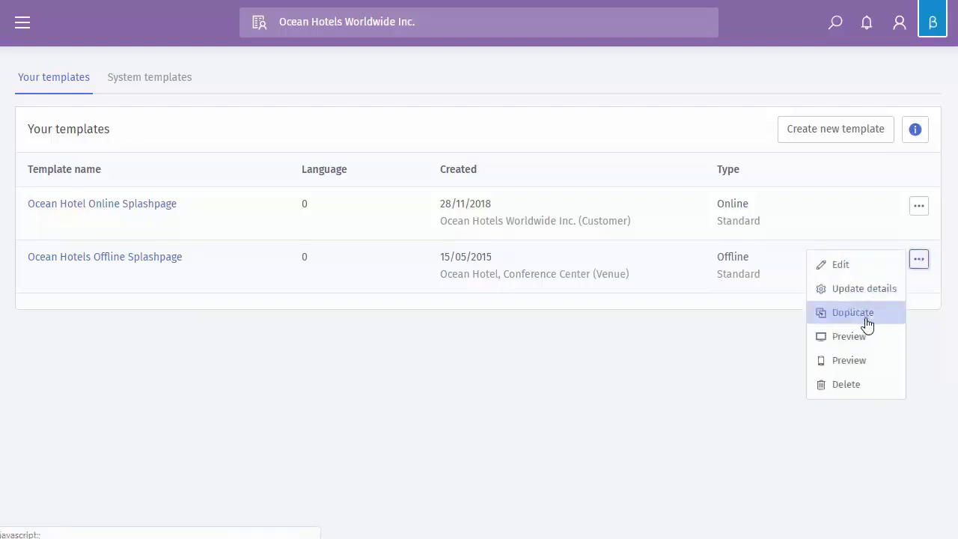
{"action": "left_click", "coordinate": [516, 299]}
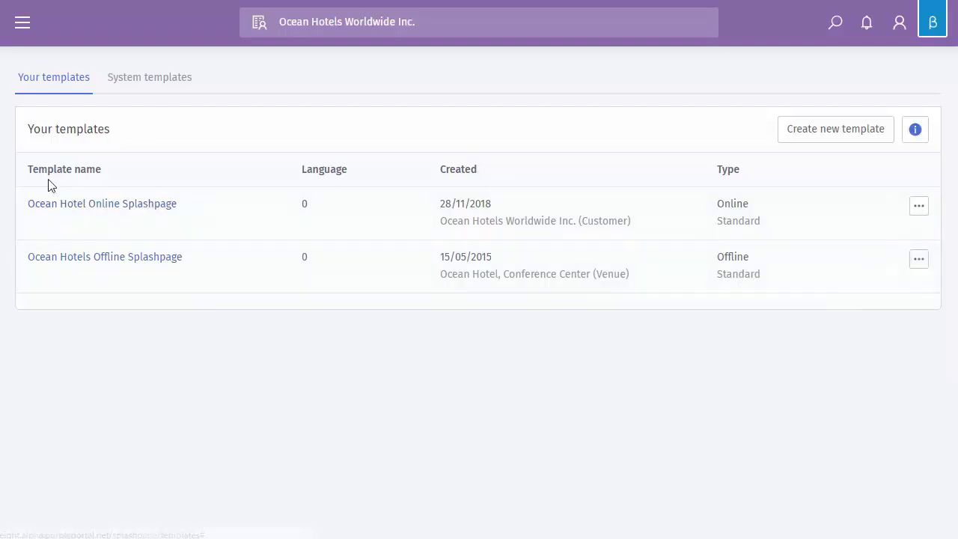
{"action": "left_click", "coordinate": [102, 207]}
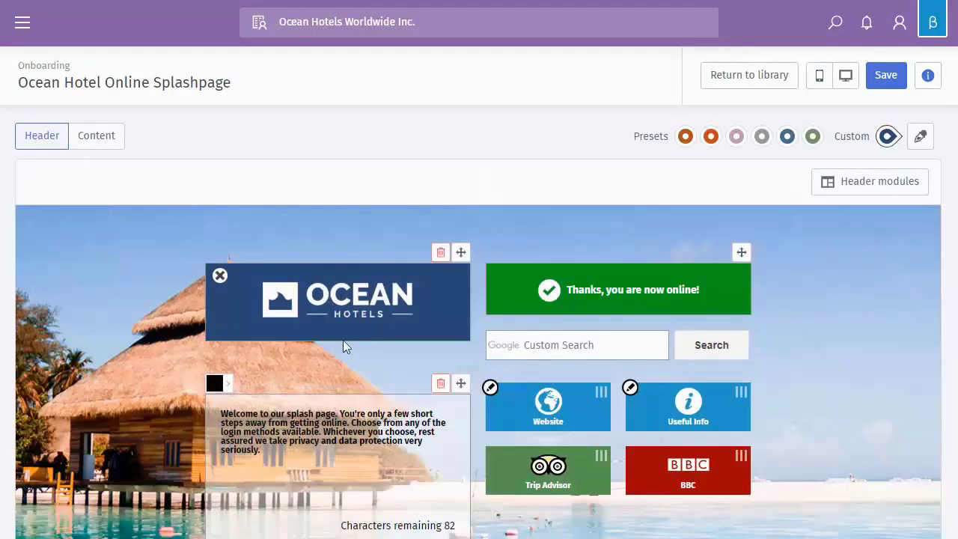
Step: Examine the template's header layout, its online option tiles, the list of available online options and the header image slider
{"action": "scroll", "coordinate": [346, 309], "scroll_direction": "down", "scroll_amount": 1}
{"action": "scroll", "coordinate": [345, 304], "scroll_direction": "down", "scroll_amount": 5}
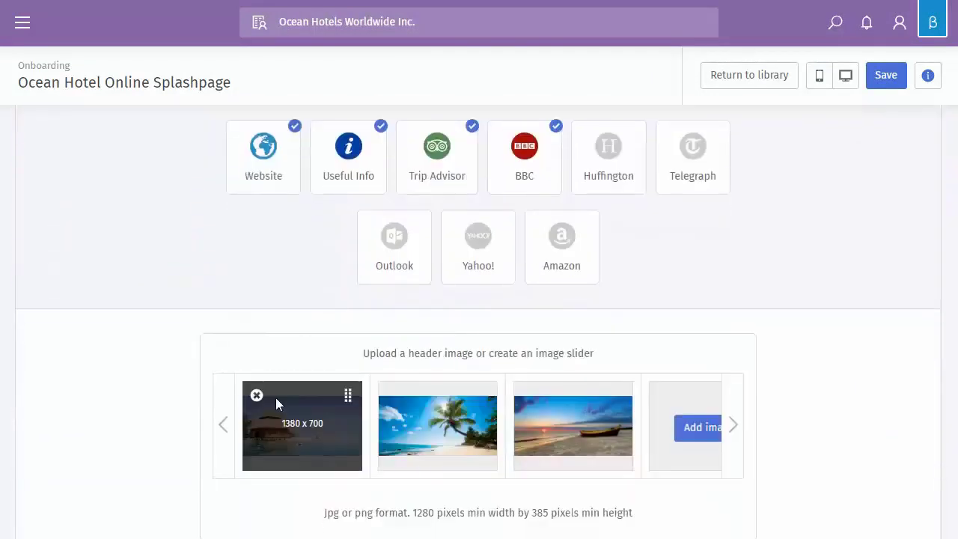
{"action": "scroll", "coordinate": [525, 404], "scroll_direction": "up", "scroll_amount": 6}
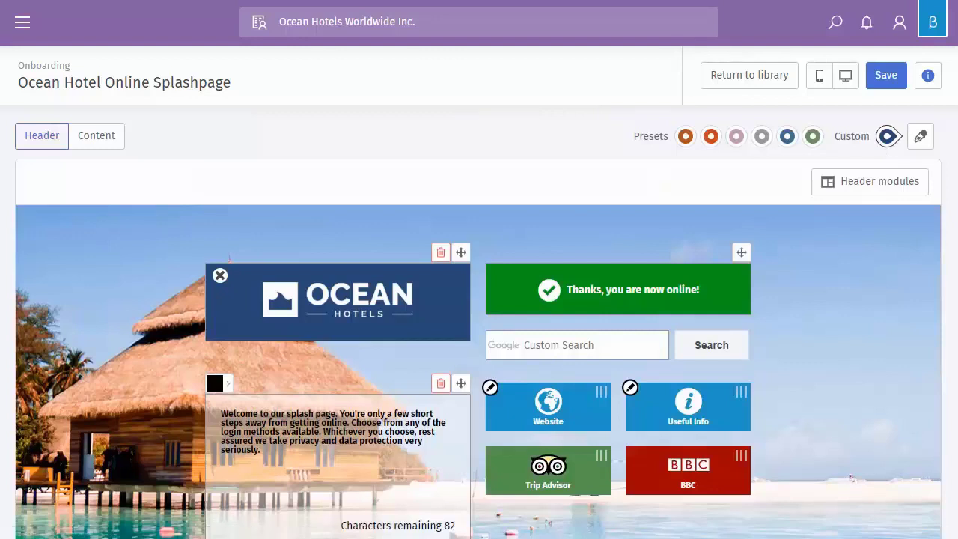
{"action": "scroll", "coordinate": [786, 256], "scroll_direction": "down", "scroll_amount": 2}
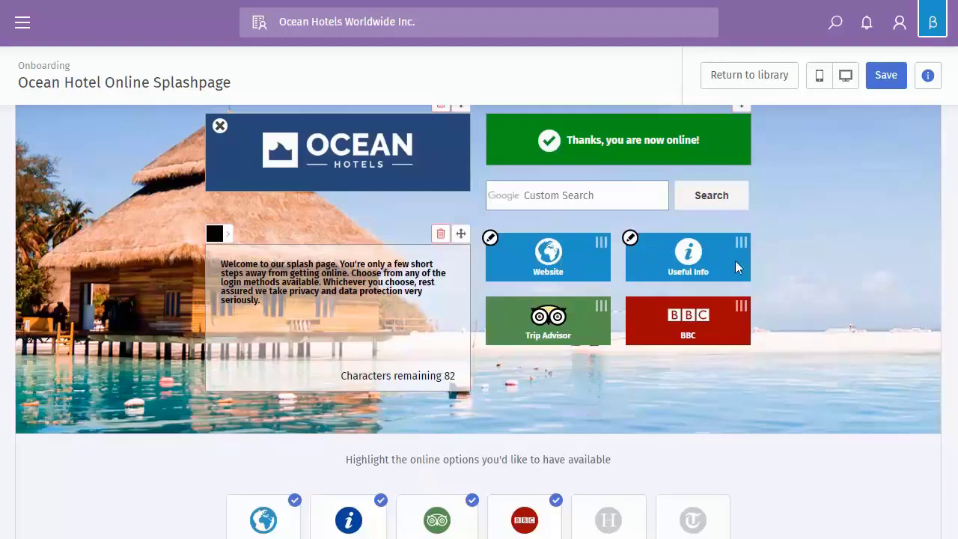
{"action": "scroll", "coordinate": [537, 268], "scroll_direction": "down", "scroll_amount": 1}
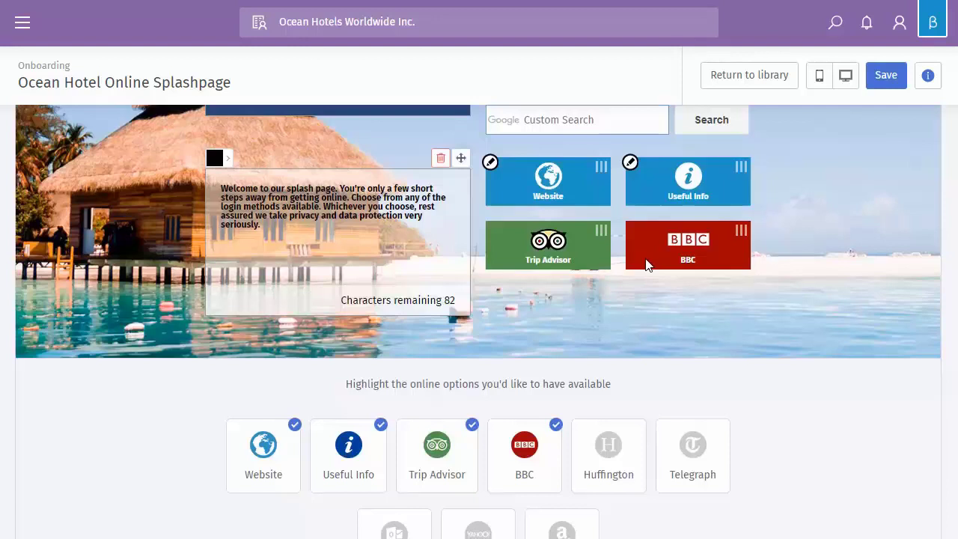
{"action": "scroll", "coordinate": [692, 261], "scroll_direction": "down", "scroll_amount": 1}
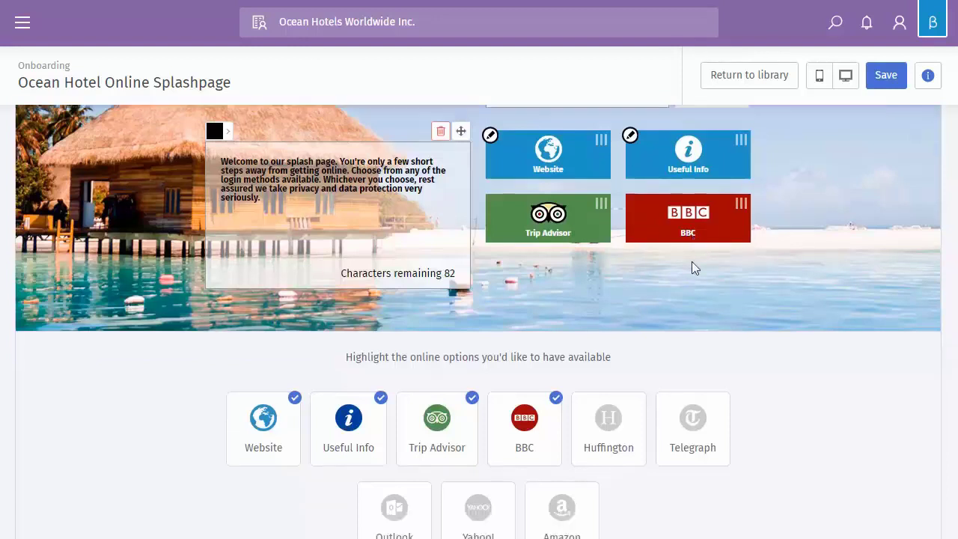
{"action": "scroll", "coordinate": [692, 261], "scroll_direction": "down", "scroll_amount": 1}
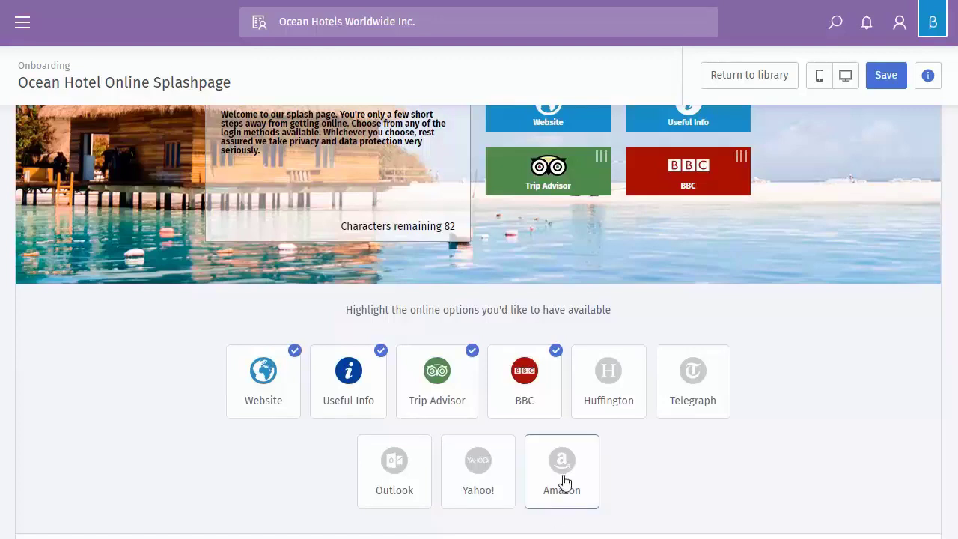
{"action": "scroll", "coordinate": [545, 367], "scroll_direction": "up", "scroll_amount": 3}
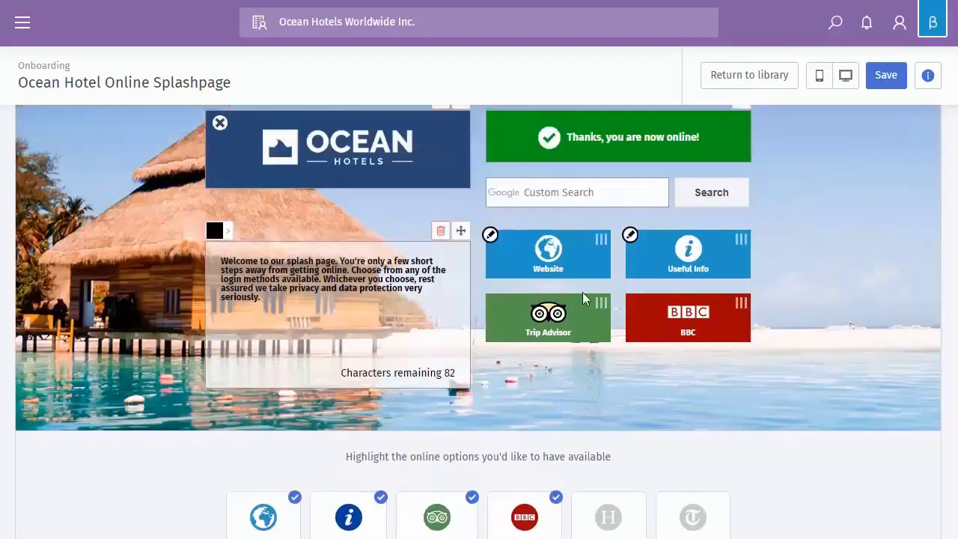
{"action": "scroll", "coordinate": [545, 359], "scroll_direction": "down", "scroll_amount": 3}
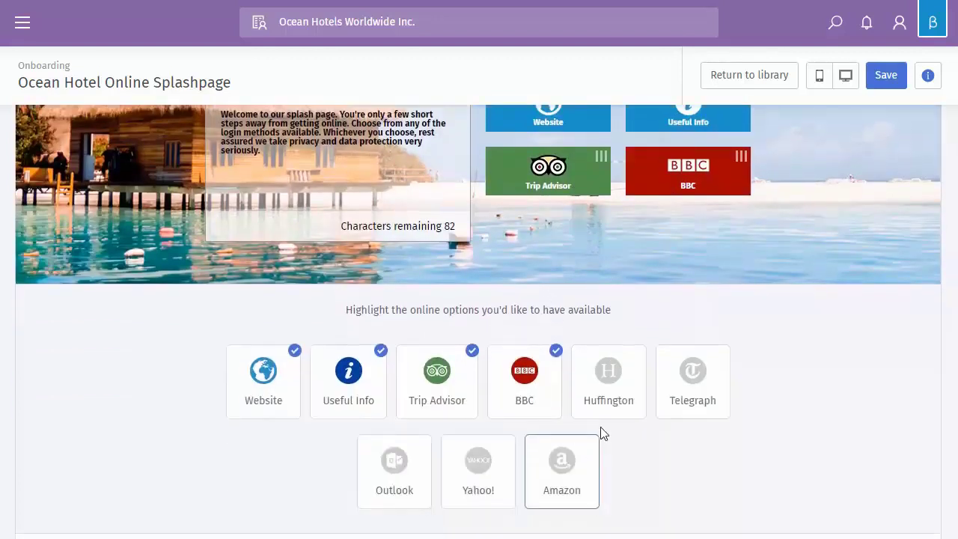
Step: Enable the Huffington and Telegraph online options and check their tiles in the header
{"action": "left_click", "coordinate": [605, 383]}
{"action": "left_click", "coordinate": [688, 393]}
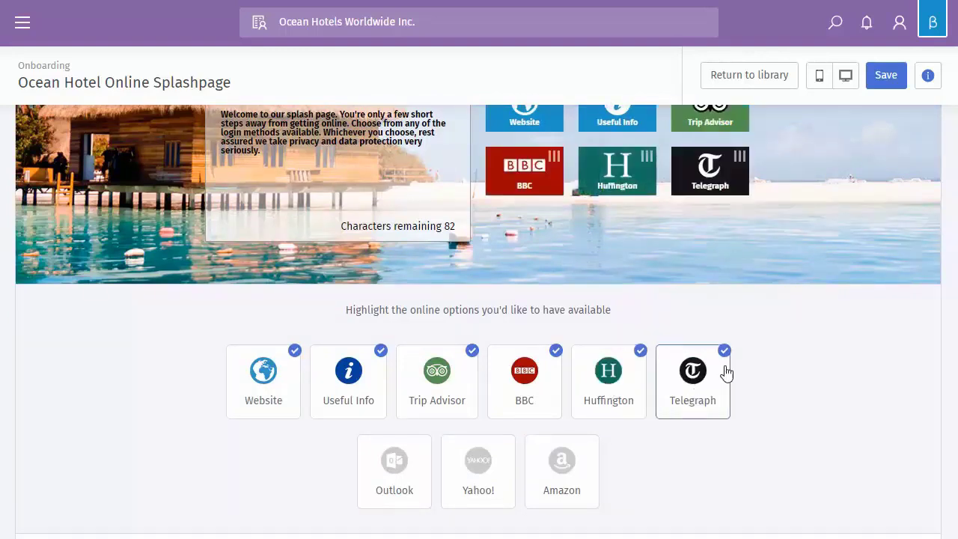
{"action": "scroll", "coordinate": [769, 338], "scroll_direction": "up", "scroll_amount": 3}
{"action": "scroll", "coordinate": [755, 318], "scroll_direction": "down", "scroll_amount": 2}
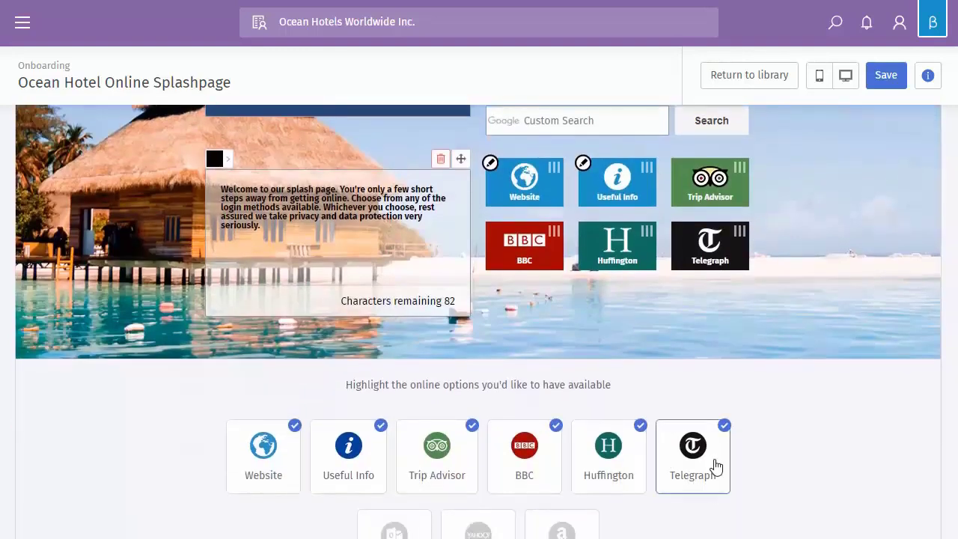
Step: Try to enable Outlook in addition to the online options already selected
{"action": "scroll", "coordinate": [556, 513], "scroll_direction": "down", "scroll_amount": 3}
{"action": "left_click", "coordinate": [409, 389]}
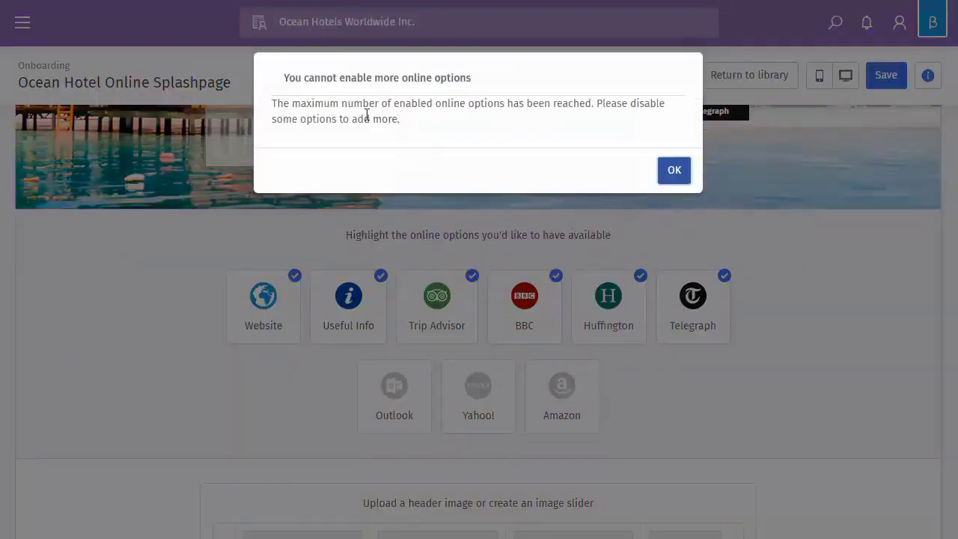
{"action": "left_click", "coordinate": [680, 176]}
Step: Replace the Telegraph online option with Outlook, and swap Outlook for Yahoo!
{"action": "left_click", "coordinate": [714, 323]}
{"action": "scroll", "coordinate": [717, 315], "scroll_direction": "up", "scroll_amount": 2}
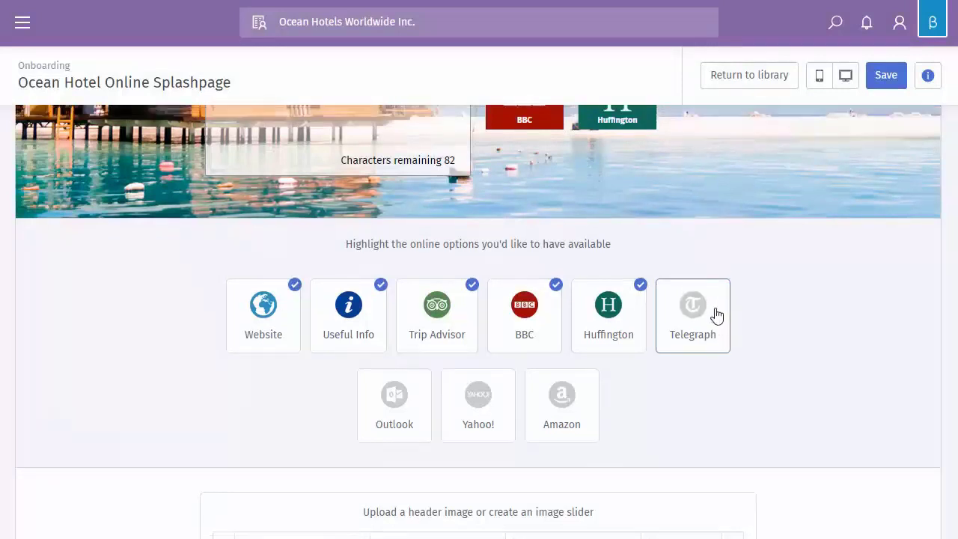
{"action": "left_click", "coordinate": [404, 525]}
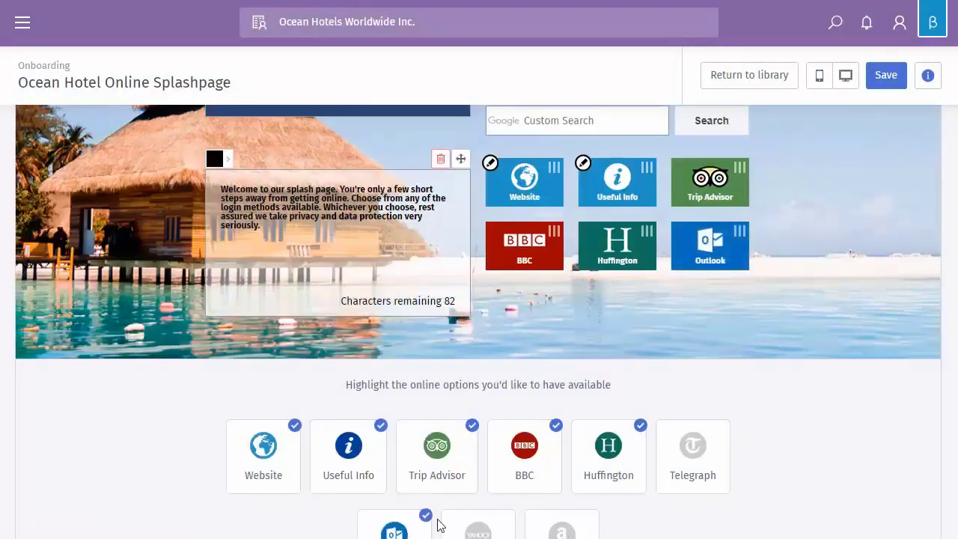
{"action": "left_click", "coordinate": [406, 529]}
{"action": "left_click", "coordinate": [477, 530]}
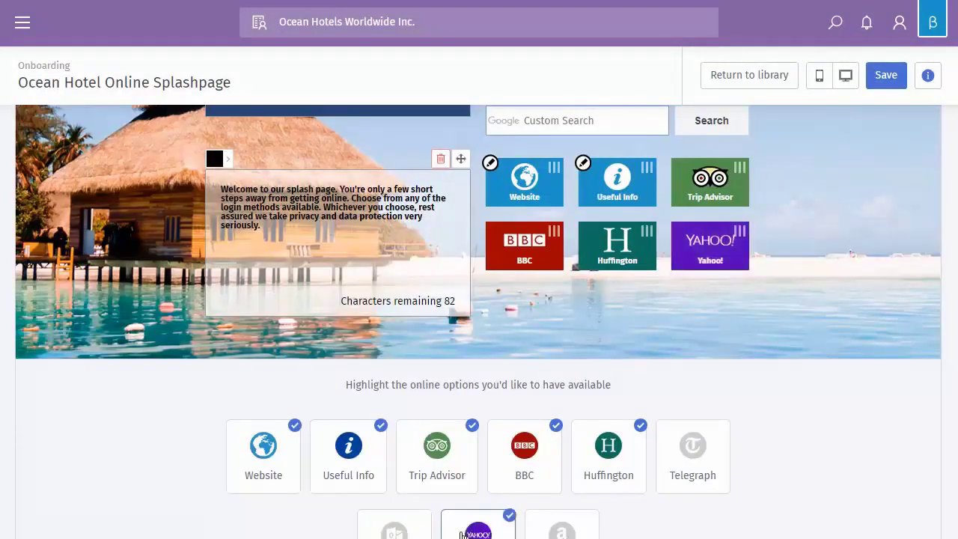
Step: Replace the Yahoo! online option with Amazon and move the Amazon tile ahead of the Huffington tile
{"action": "left_click", "coordinate": [477, 530]}
{"action": "left_click", "coordinate": [562, 530]}
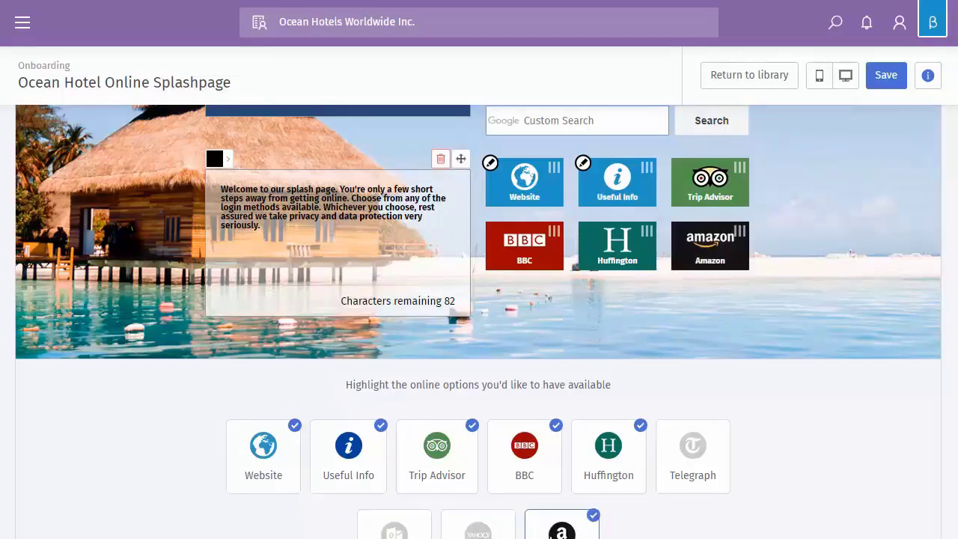
{"action": "left_click_drag", "start_coordinate": [739, 230], "coordinate": [657, 246]}
Step: View the Website tile's link settings with its URL field and close them without saving
{"action": "scroll", "coordinate": [618, 321], "scroll_direction": "up", "scroll_amount": 2}
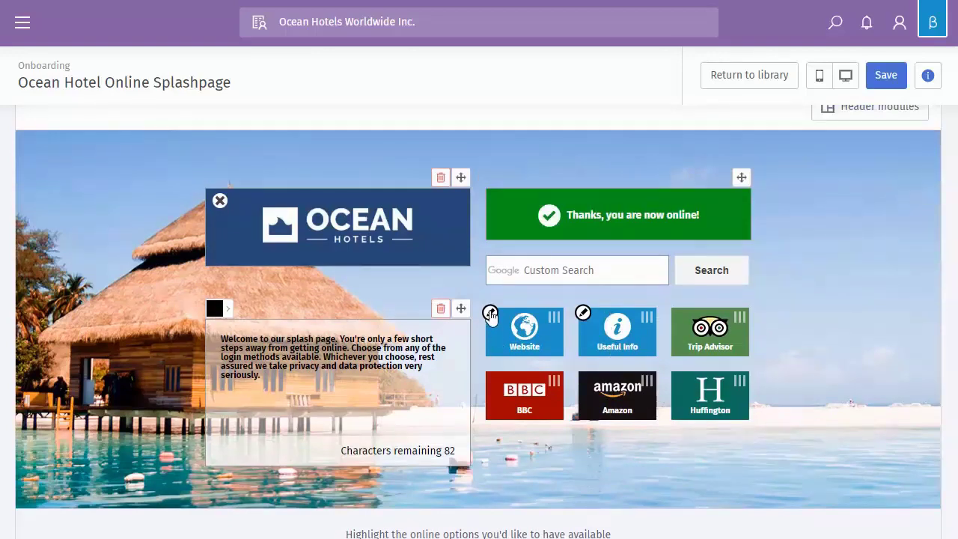
{"action": "left_click", "coordinate": [490, 313]}
{"action": "left_click", "coordinate": [485, 132]}
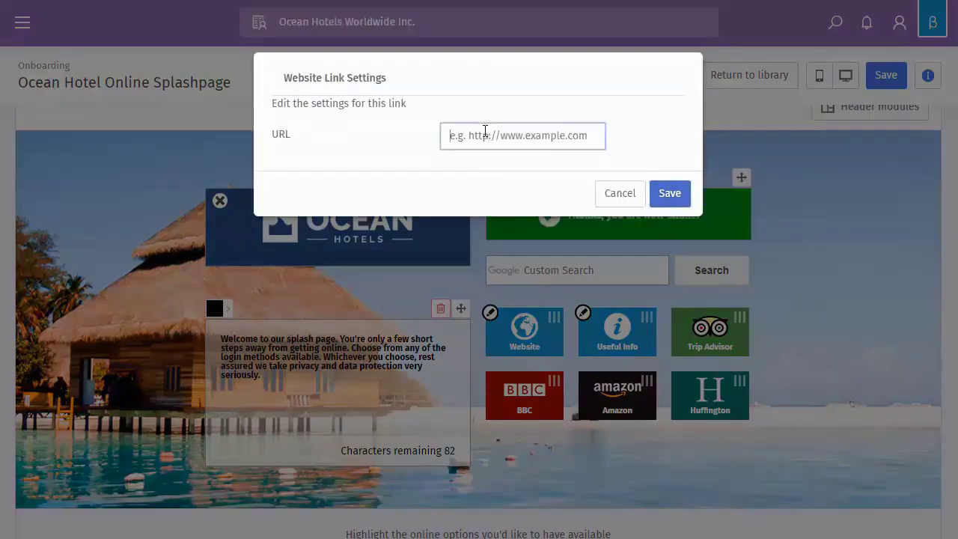
{"action": "left_click", "coordinate": [620, 196]}
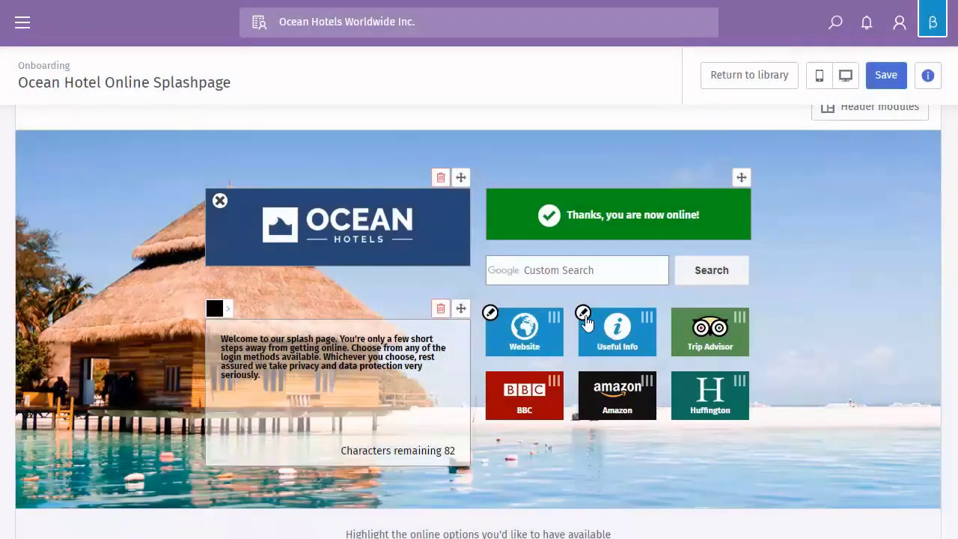
Step: View the Useful Info tile's label, value and text fields and close the editor without saving
{"action": "left_click", "coordinate": [583, 313]}
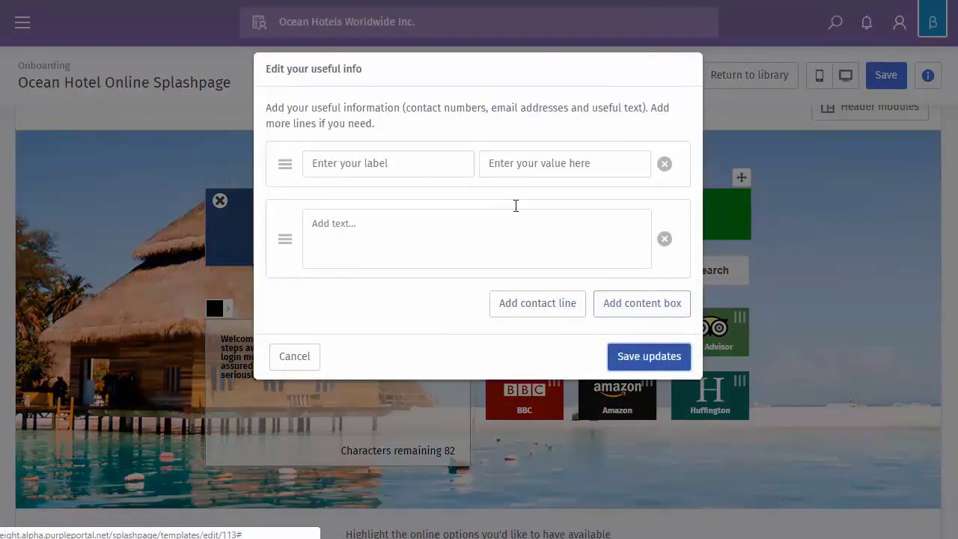
{"action": "left_click", "coordinate": [392, 167]}
{"action": "left_click", "coordinate": [540, 172]}
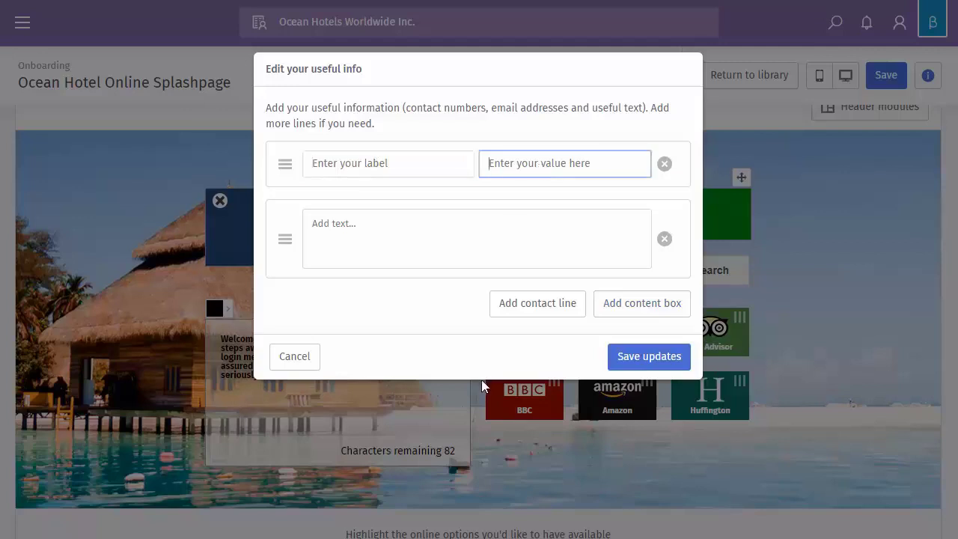
{"action": "left_click", "coordinate": [374, 255]}
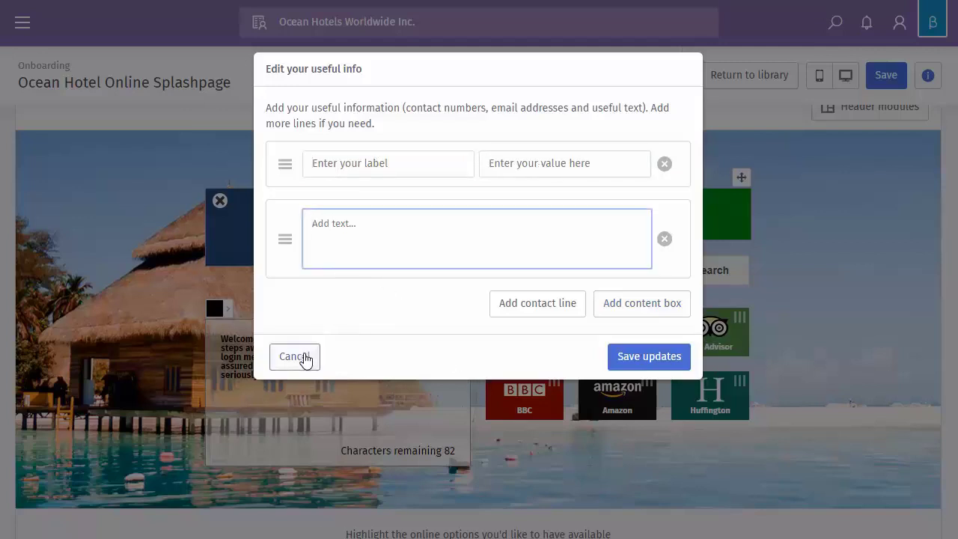
{"action": "left_click", "coordinate": [294, 357]}
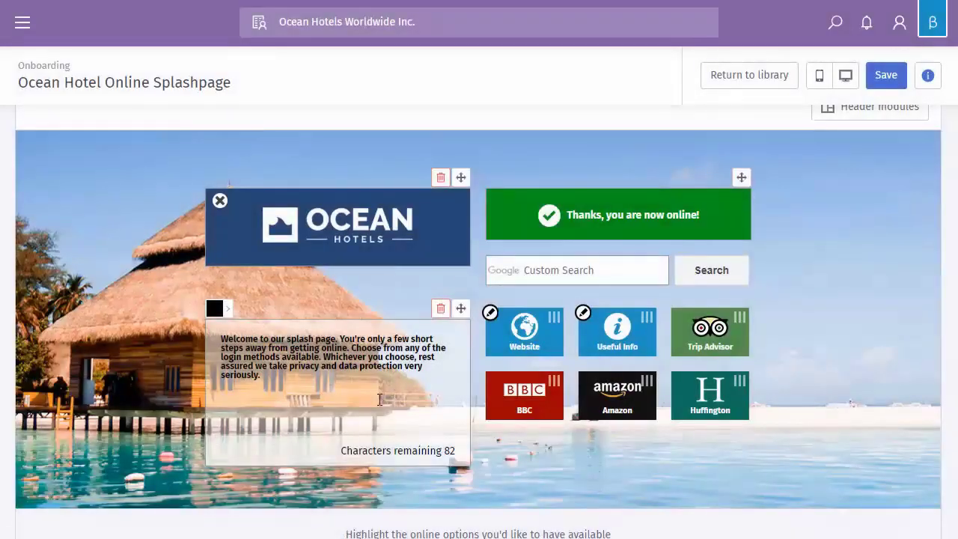
Step: Review the header's online options, image slider, textbox transparency, header height and background image settings
{"action": "scroll", "coordinate": [644, 367], "scroll_direction": "up", "scroll_amount": 2}
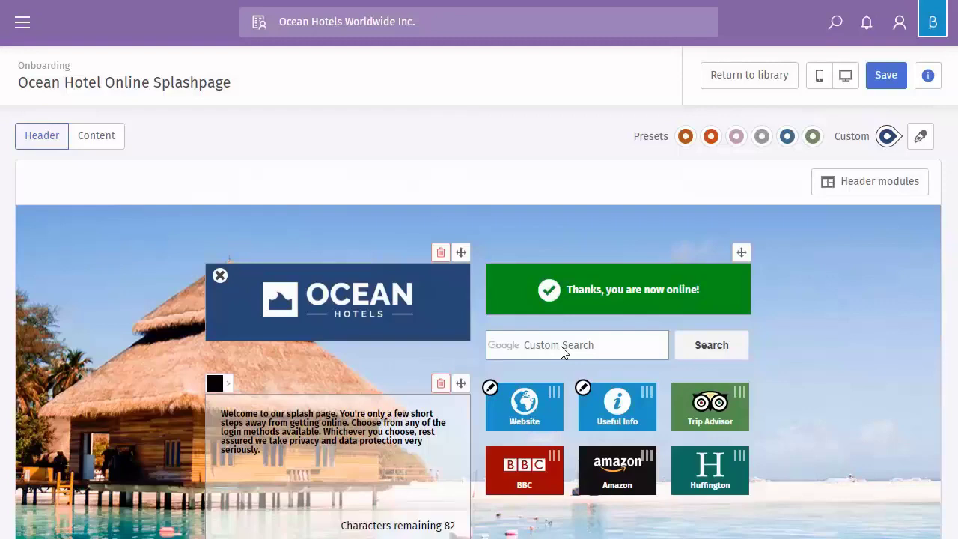
{"action": "scroll", "coordinate": [767, 359], "scroll_direction": "down", "scroll_amount": 5}
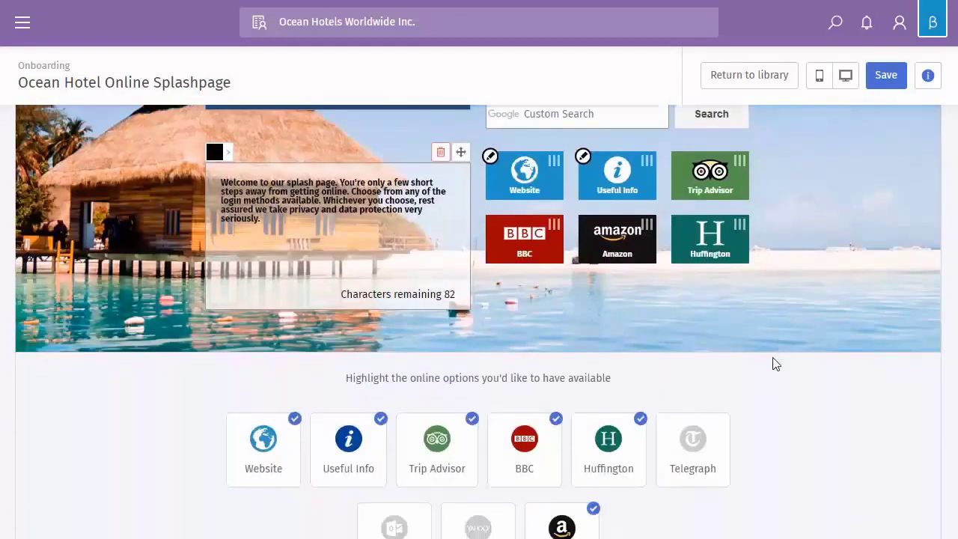
{"action": "scroll", "coordinate": [769, 337], "scroll_direction": "down", "scroll_amount": 2}
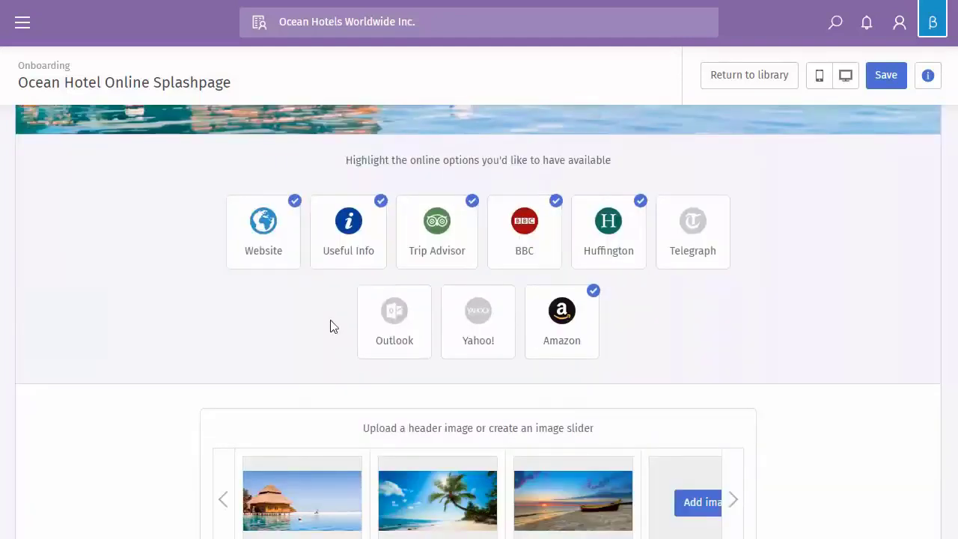
{"action": "scroll", "coordinate": [368, 316], "scroll_direction": "down", "scroll_amount": 2}
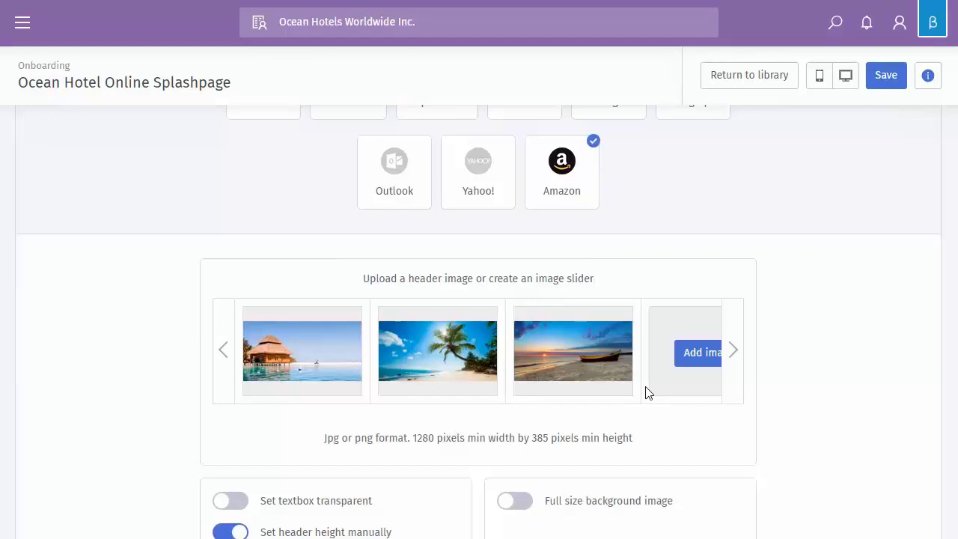
{"action": "scroll", "coordinate": [669, 457], "scroll_direction": "down", "scroll_amount": 1}
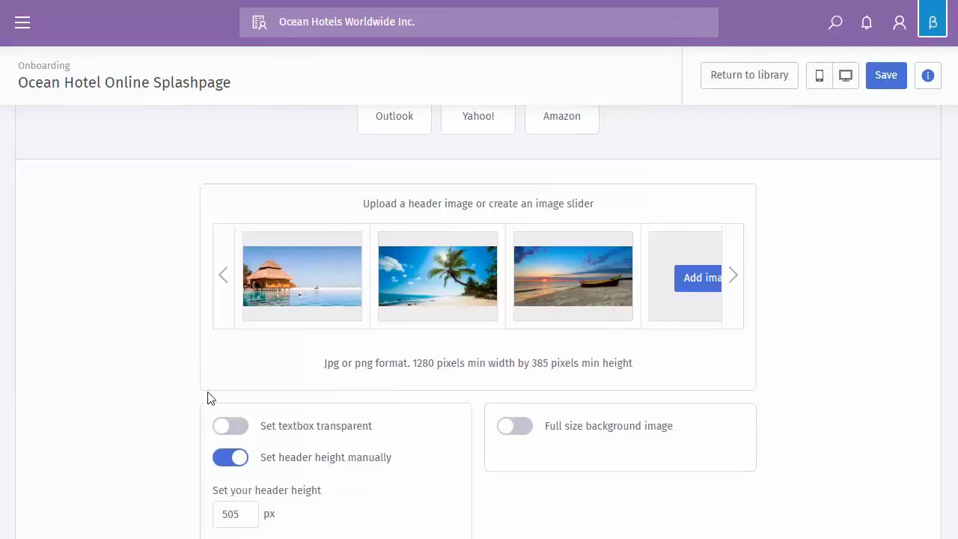
{"action": "scroll", "coordinate": [193, 353], "scroll_direction": "up", "scroll_amount": 10}
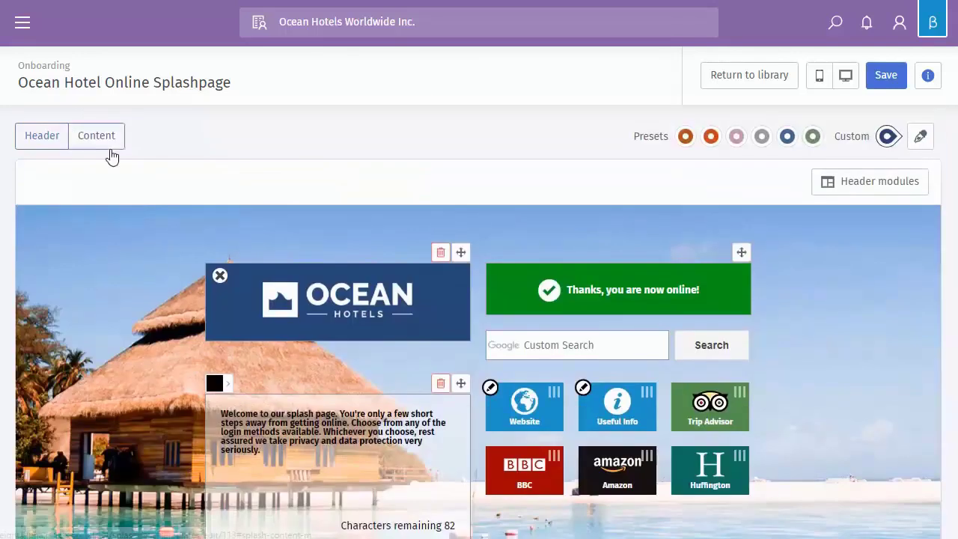
Step: Show the template's content section and look over its image, text, weather and Twitter modules
{"action": "left_click", "coordinate": [107, 145]}
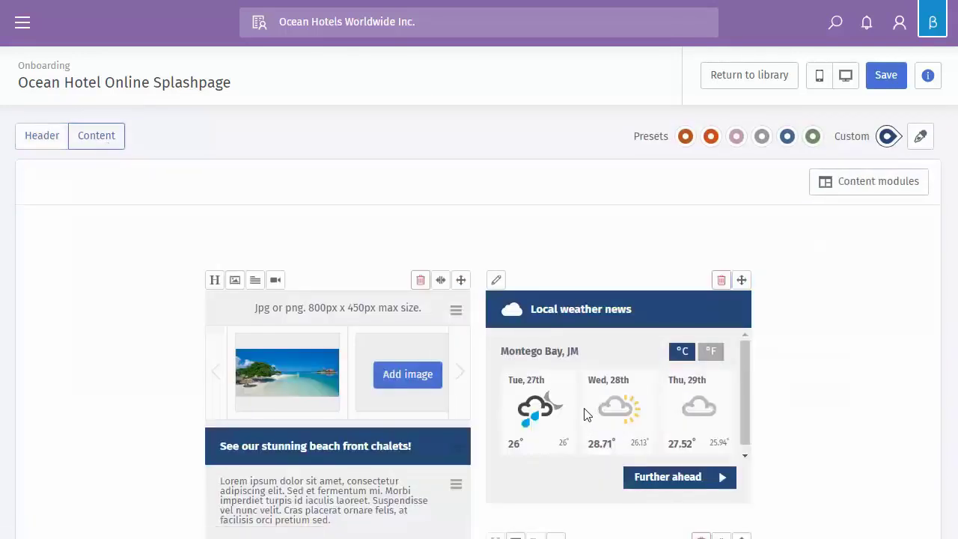
{"action": "scroll", "coordinate": [748, 417], "scroll_direction": "down", "scroll_amount": 5}
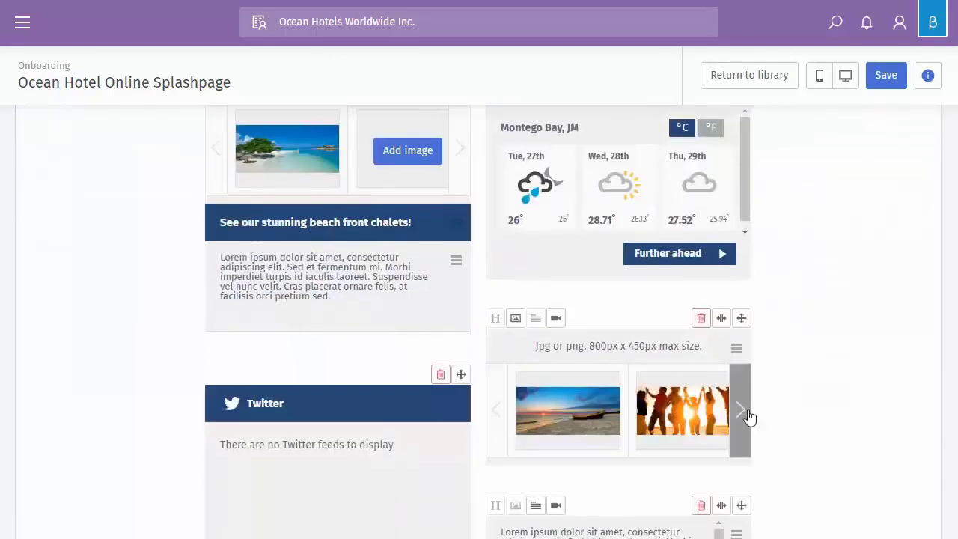
{"action": "scroll", "coordinate": [500, 400], "scroll_direction": "up", "scroll_amount": 2}
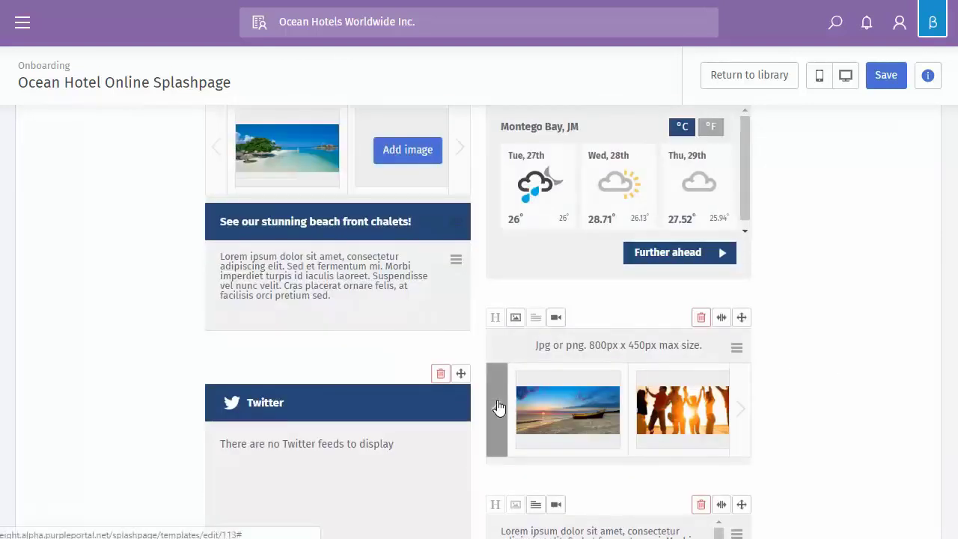
{"action": "scroll", "coordinate": [532, 482], "scroll_direction": "up", "scroll_amount": 3}
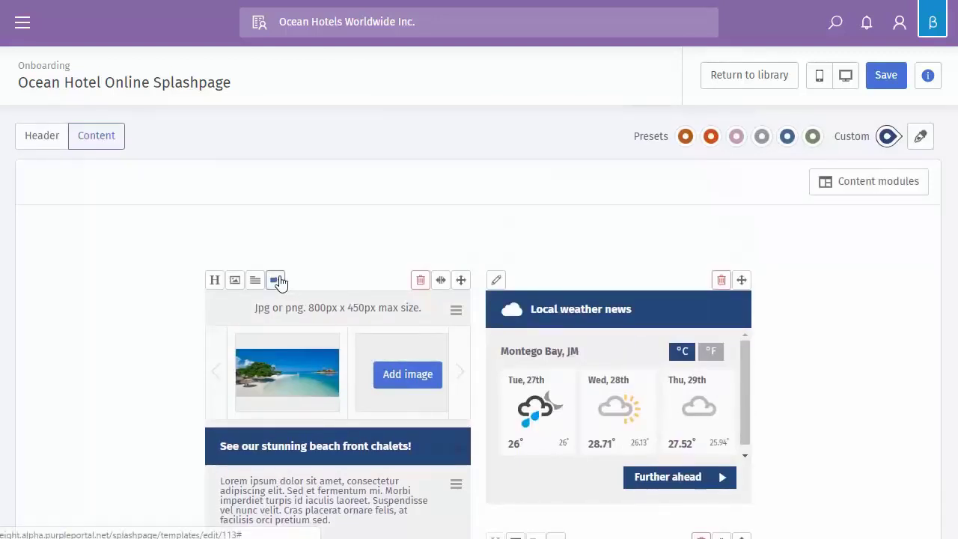
Step: Add a multi-purpose content box to the content section with its video section switched on
{"action": "left_click", "coordinate": [856, 185]}
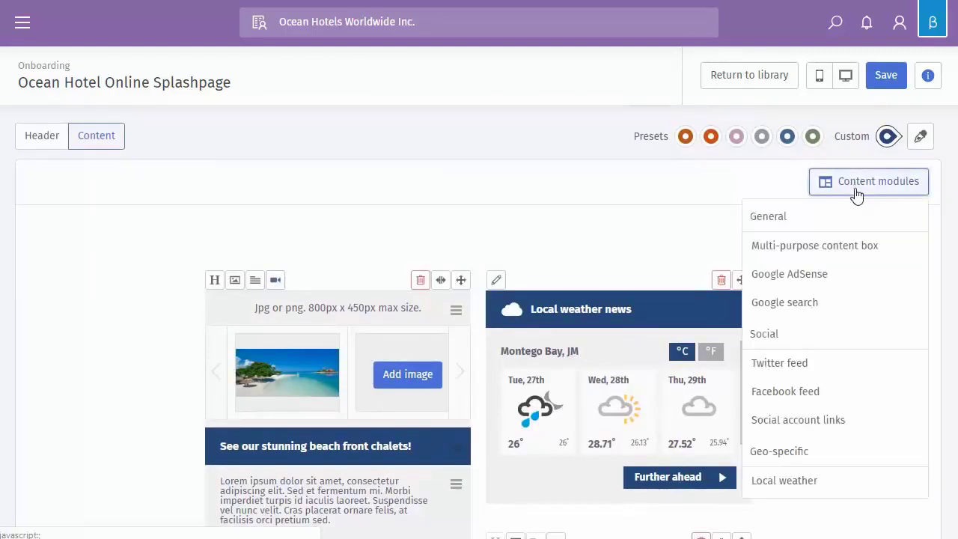
{"action": "left_click", "coordinate": [842, 253]}
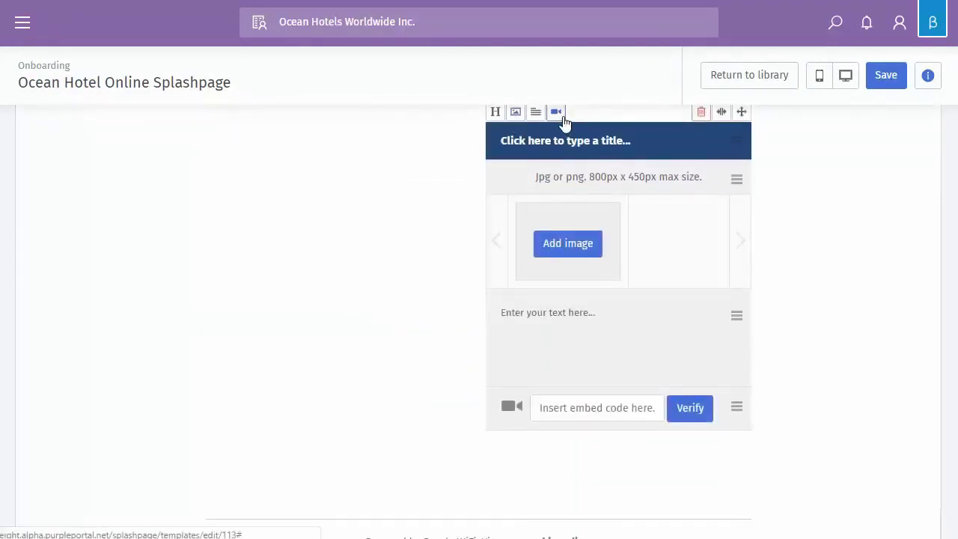
{"action": "scroll", "coordinate": [575, 194], "scroll_direction": "up", "scroll_amount": 1}
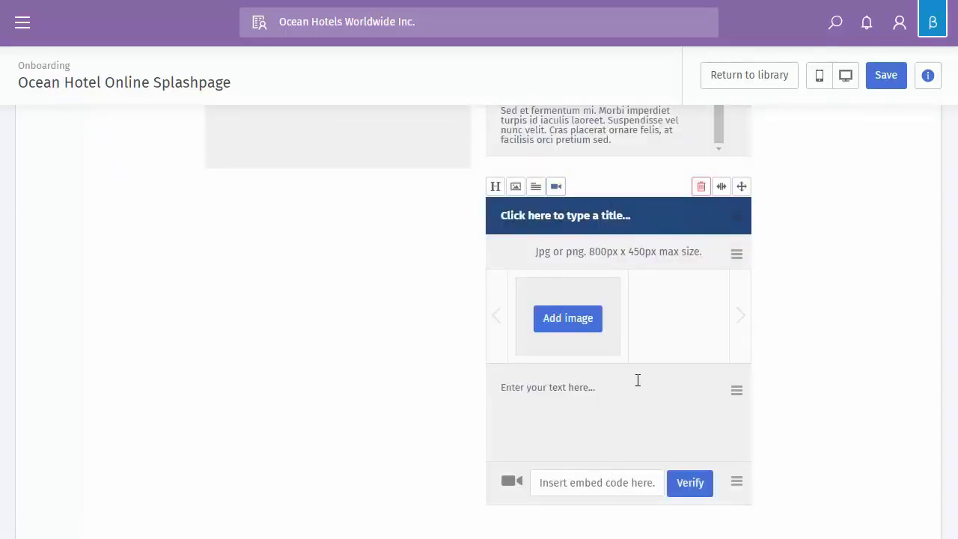
{"action": "left_click", "coordinate": [556, 187]}
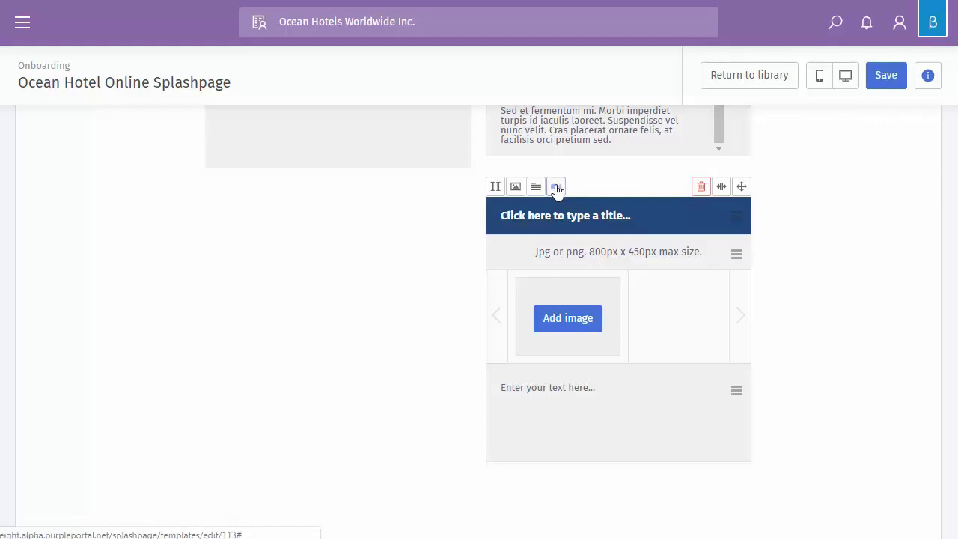
{"action": "left_click", "coordinate": [555, 188]}
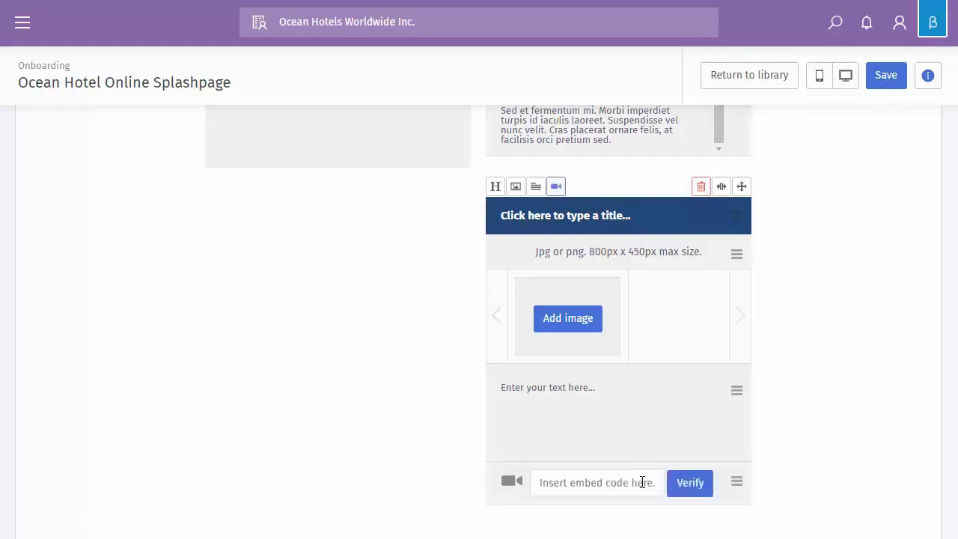
Step: Paste the YouTube iframe embed code into the new content box's video field, verify it and try playing the embedded video
{"action": "left_click", "coordinate": [583, 479]}
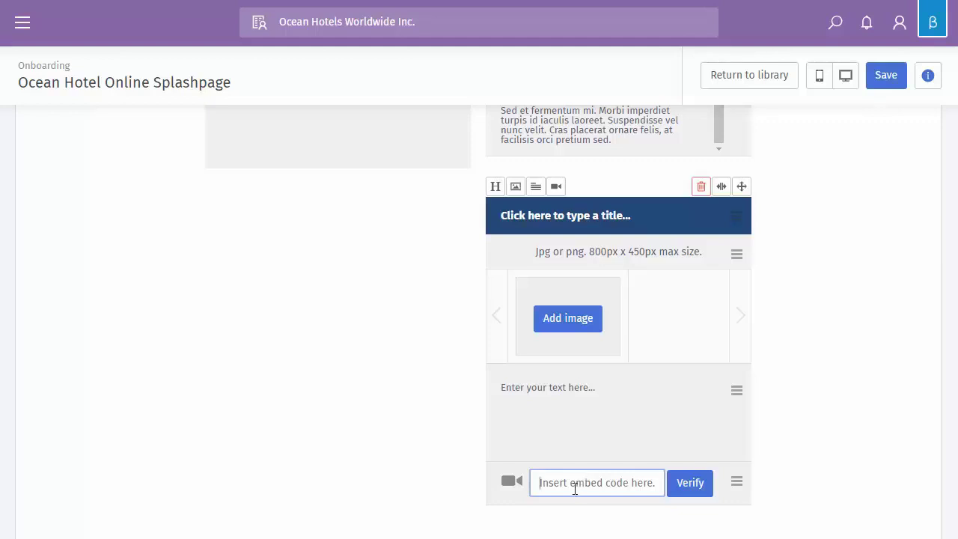
{"action": "right_click", "coordinate": [575, 488]}
{"action": "left_click", "coordinate": [599, 362]}
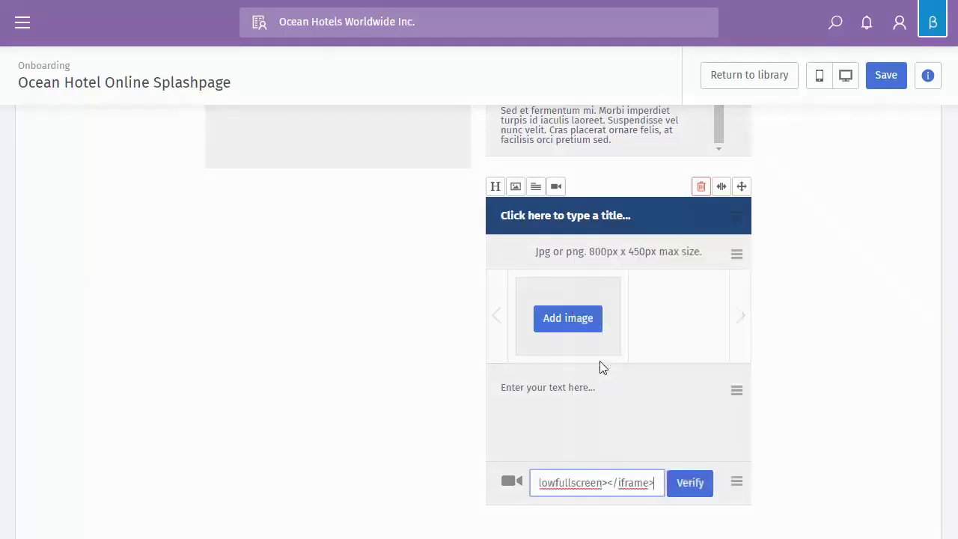
{"action": "left_click", "coordinate": [690, 485]}
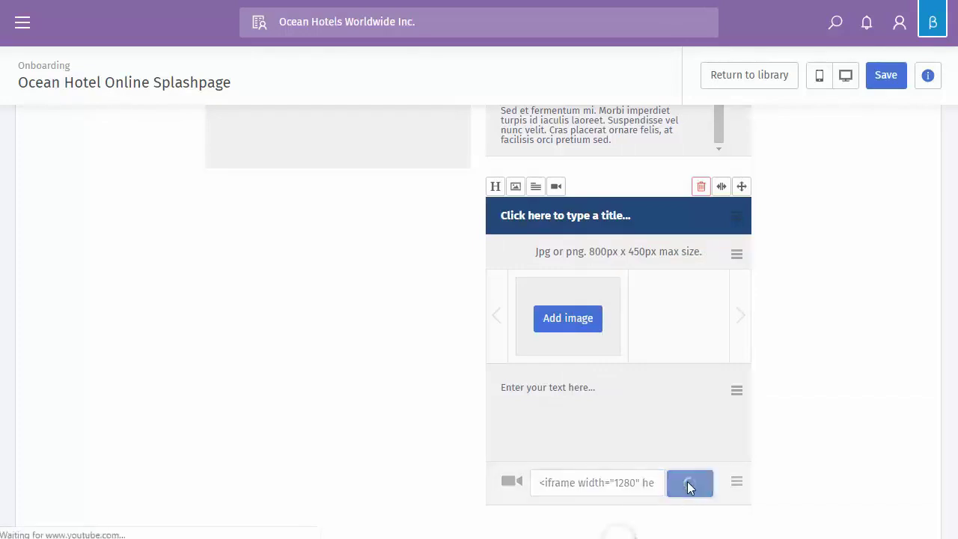
{"action": "scroll", "coordinate": [763, 460], "scroll_direction": "down", "scroll_amount": 2}
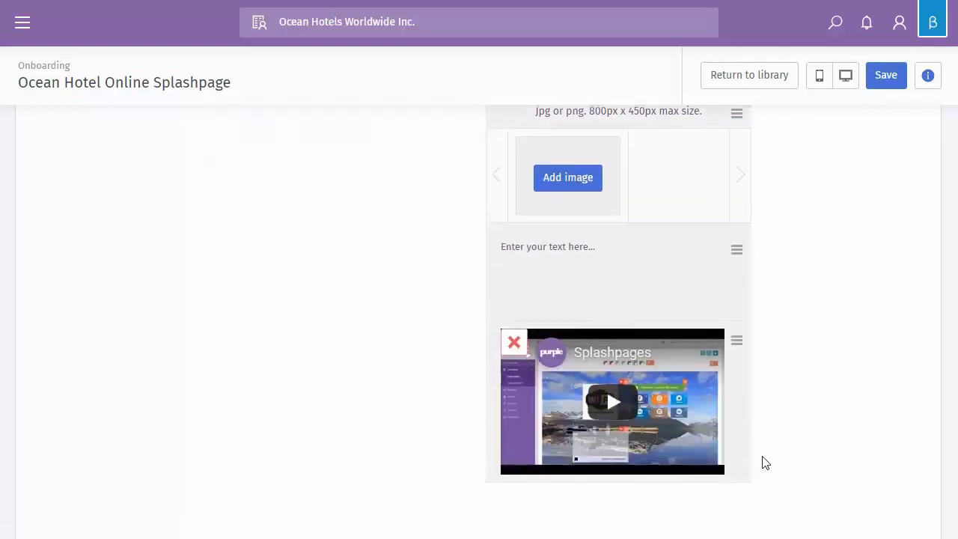
{"action": "left_click", "coordinate": [615, 394]}
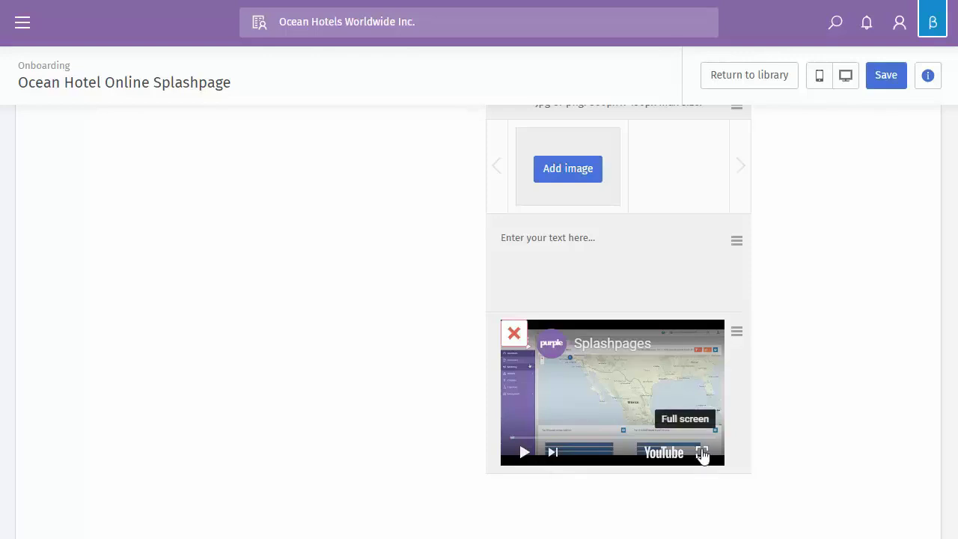
Step: Reorder the new content box's sections so the video sits above the title, image and text
{"action": "scroll", "coordinate": [739, 389], "scroll_direction": "up", "scroll_amount": 3}
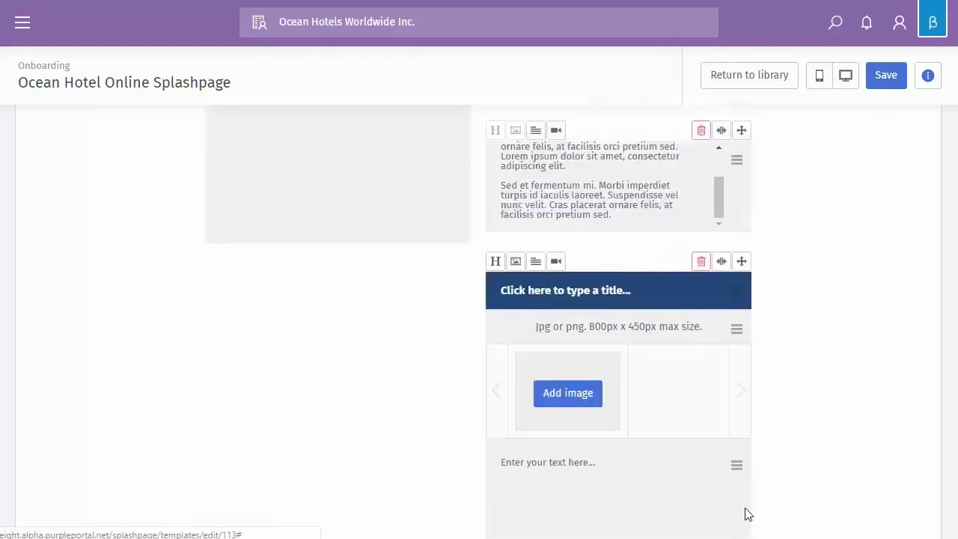
{"action": "scroll", "coordinate": [740, 448], "scroll_direction": "down", "scroll_amount": 2}
{"action": "left_click_drag", "start_coordinate": [736, 412], "coordinate": [761, 204]}
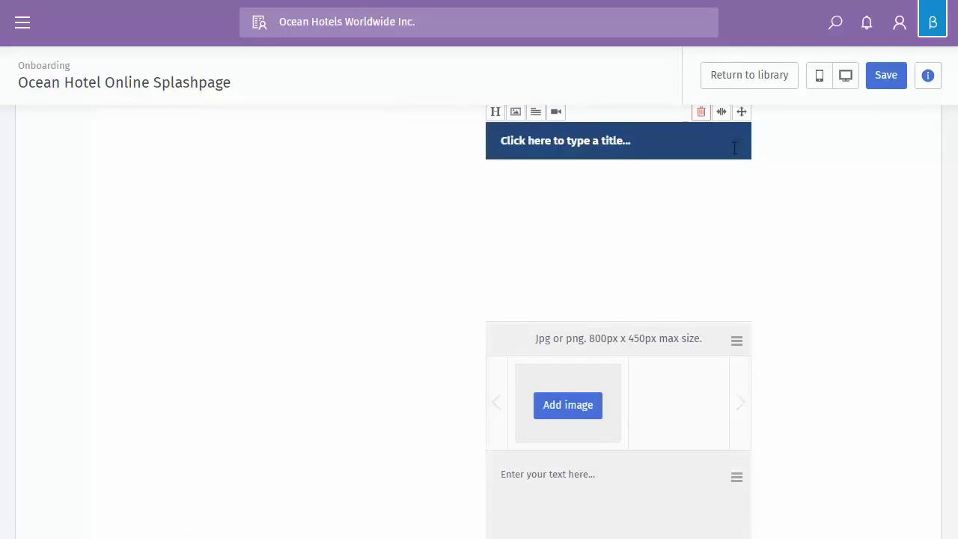
{"action": "left_click_drag", "start_coordinate": [734, 147], "coordinate": [723, 139]}
{"action": "scroll", "coordinate": [816, 285], "scroll_direction": "up", "scroll_amount": 3}
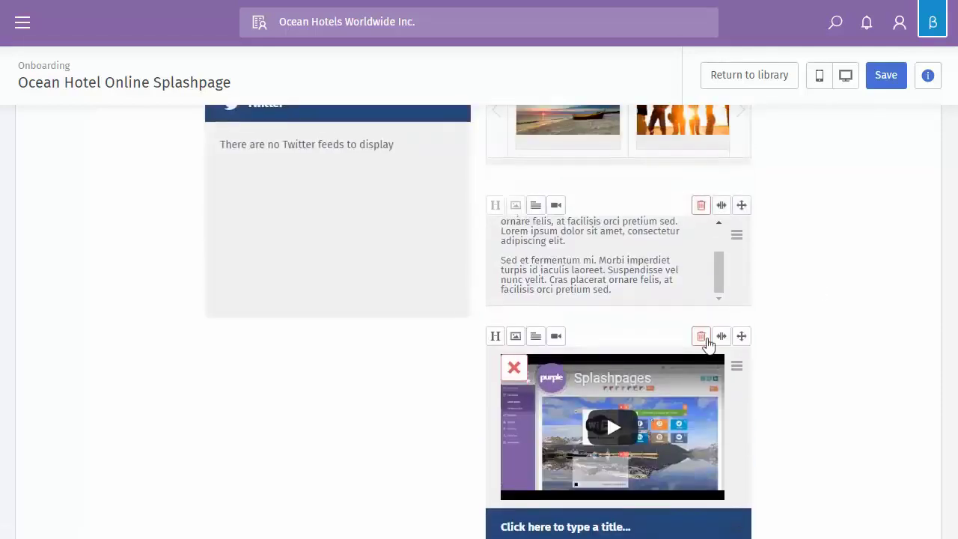
Step: Move the content box with the Splashpages video to the head of the left column, beside Local weather news
{"action": "left_click_drag", "start_coordinate": [741, 336], "coordinate": [524, 178]}
{"action": "scroll", "coordinate": [806, 324], "scroll_direction": "up", "scroll_amount": 3}
{"action": "scroll", "coordinate": [806, 325], "scroll_direction": "down", "scroll_amount": 3}
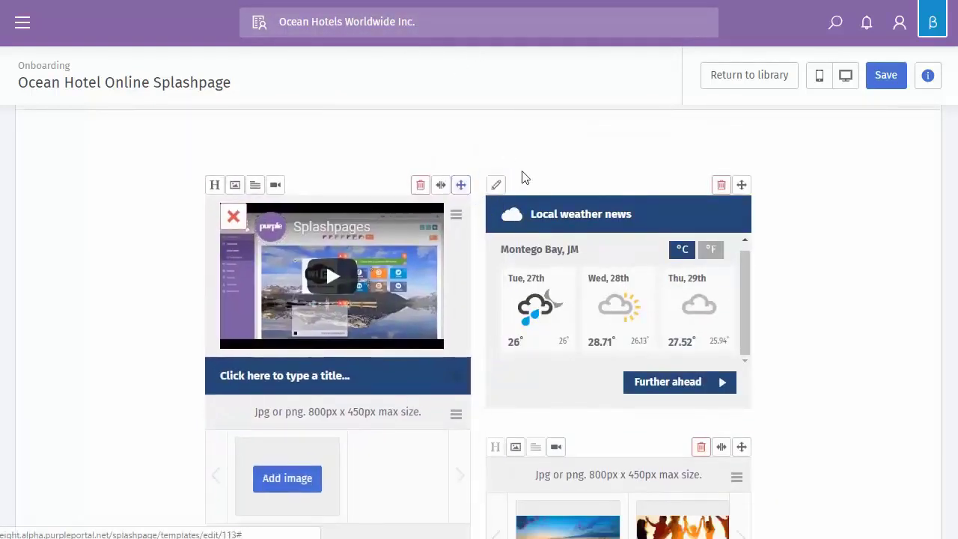
Step: Expand the Splashpages video content box across both columns and return it to single-column width
{"action": "left_click", "coordinate": [441, 185]}
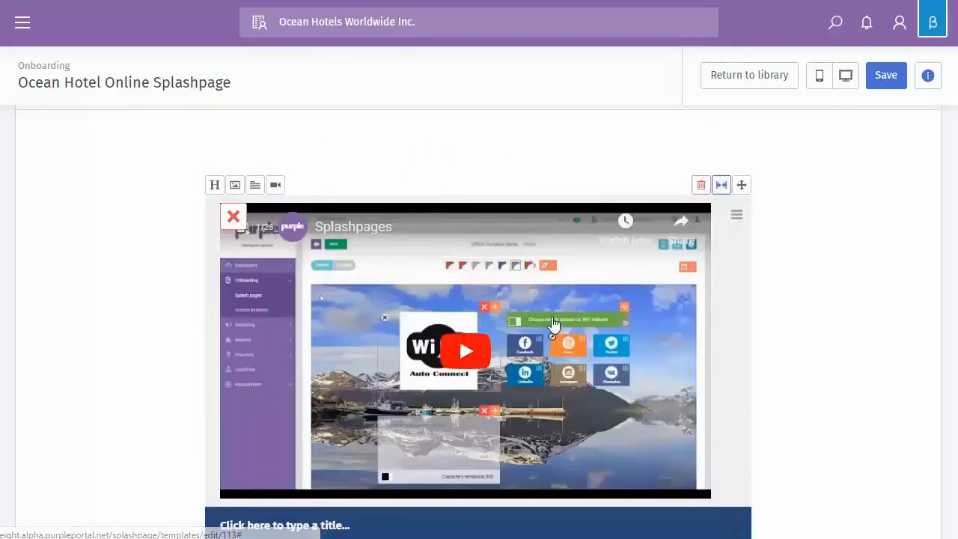
{"action": "scroll", "coordinate": [568, 270], "scroll_direction": "up", "scroll_amount": 2}
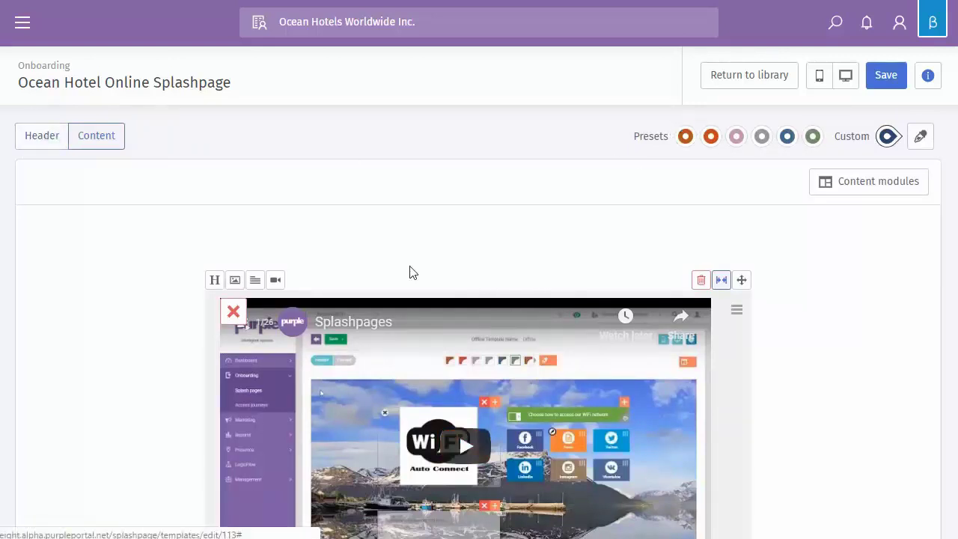
{"action": "scroll", "coordinate": [417, 246], "scroll_direction": "down", "scroll_amount": 1}
{"action": "scroll", "coordinate": [419, 240], "scroll_direction": "down", "scroll_amount": 1}
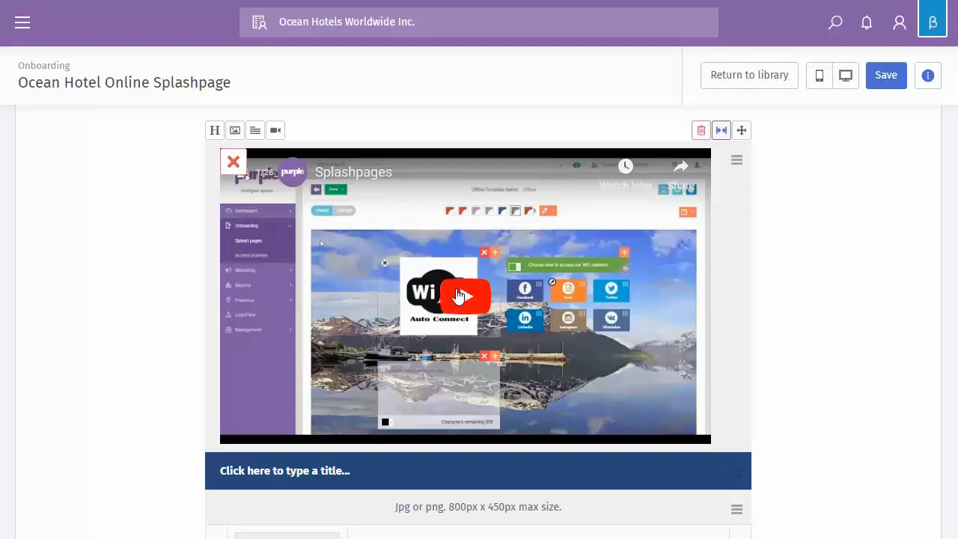
{"action": "scroll", "coordinate": [459, 296], "scroll_direction": "up", "scroll_amount": 2}
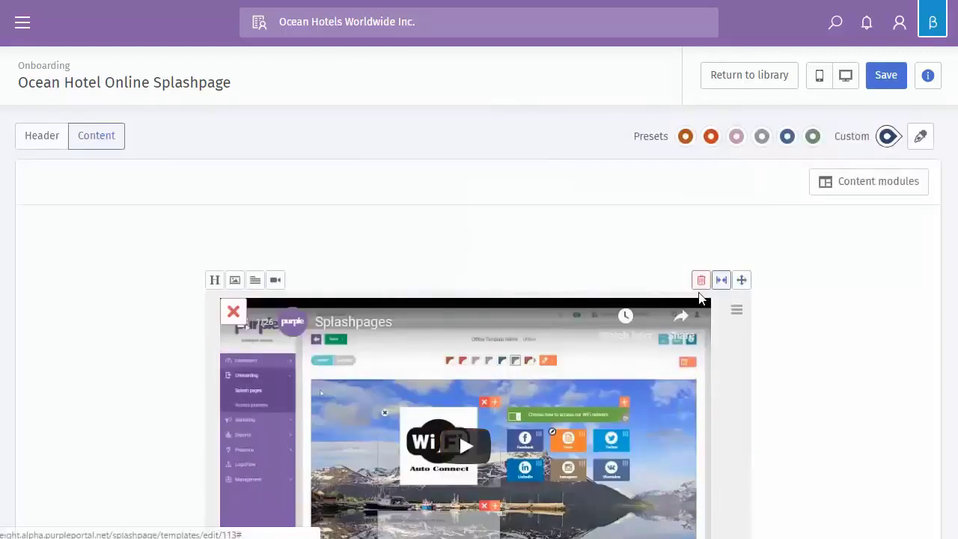
{"action": "scroll", "coordinate": [459, 432], "scroll_direction": "down", "scroll_amount": 1}
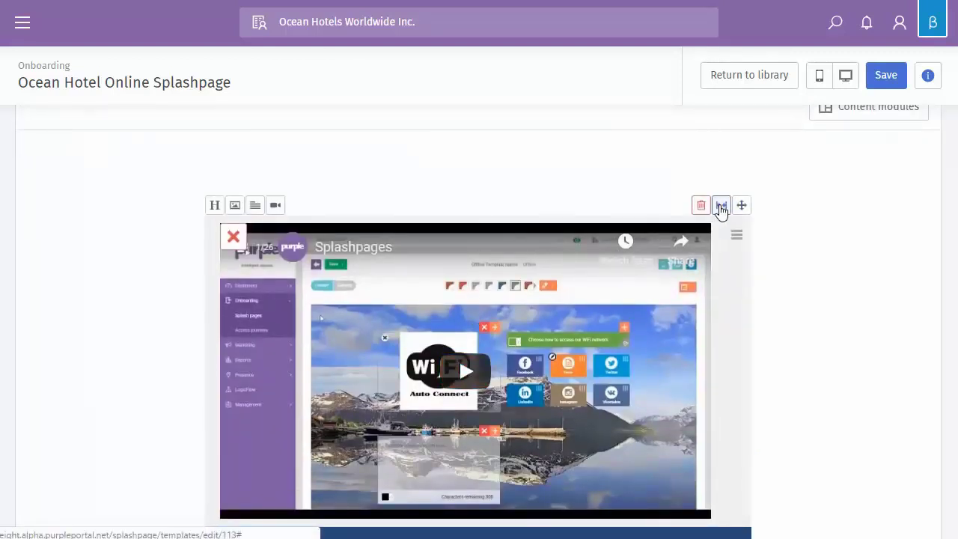
{"action": "left_click", "coordinate": [720, 205]}
Step: Open the link settings of the beach image in the beach front chalets module at the URL field
{"action": "scroll", "coordinate": [351, 351], "scroll_direction": "down", "scroll_amount": 4}
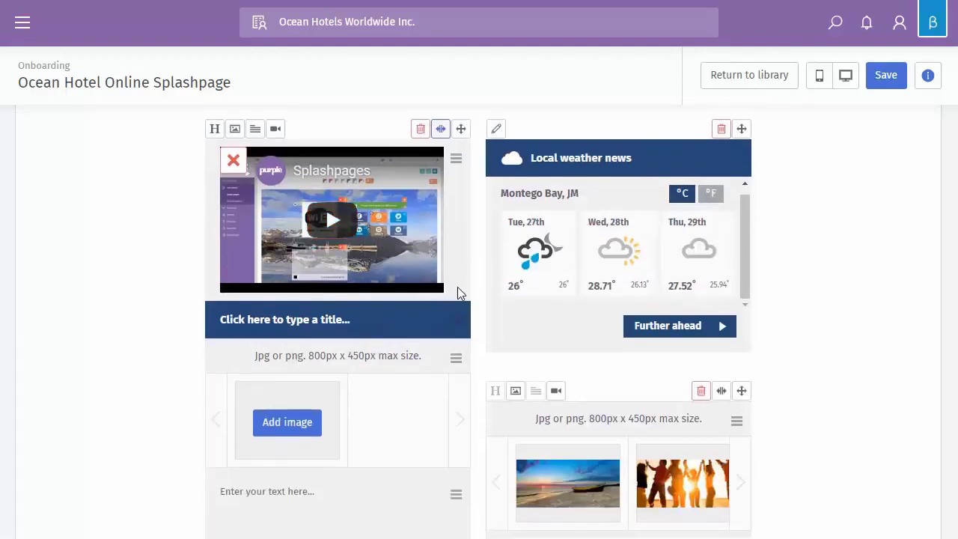
{"action": "scroll", "coordinate": [331, 372], "scroll_direction": "down", "scroll_amount": 1}
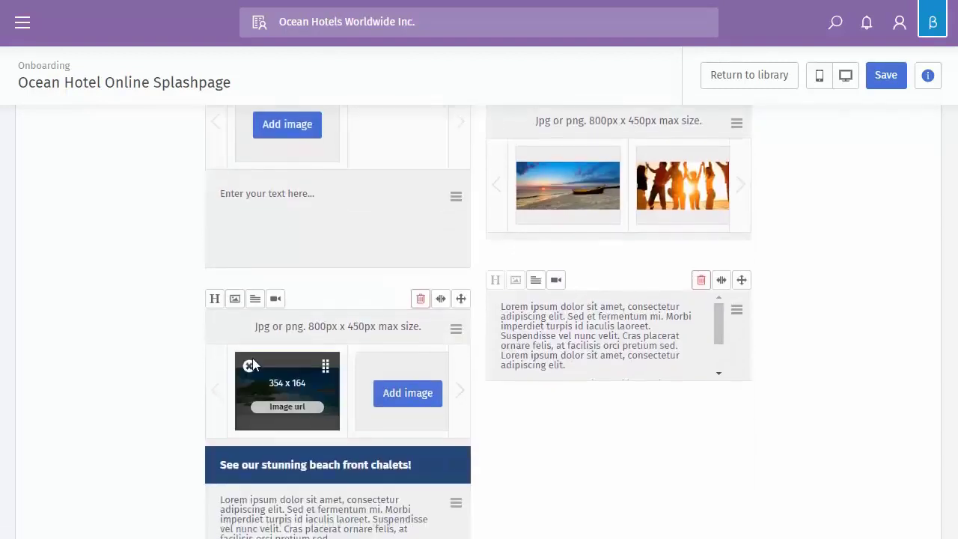
{"action": "mouse_move", "coordinate": [283, 424]}
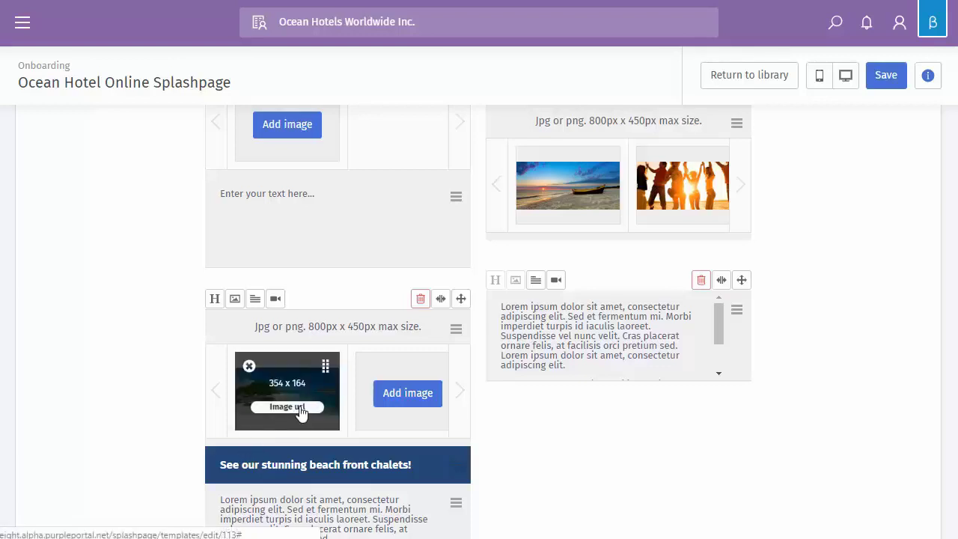
{"action": "left_click", "coordinate": [298, 408]}
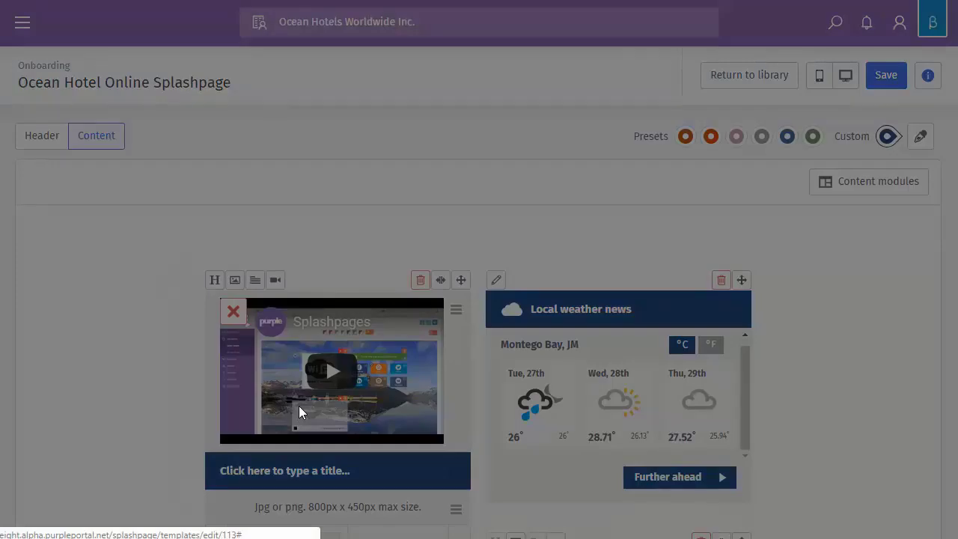
{"action": "left_click", "coordinate": [497, 114]}
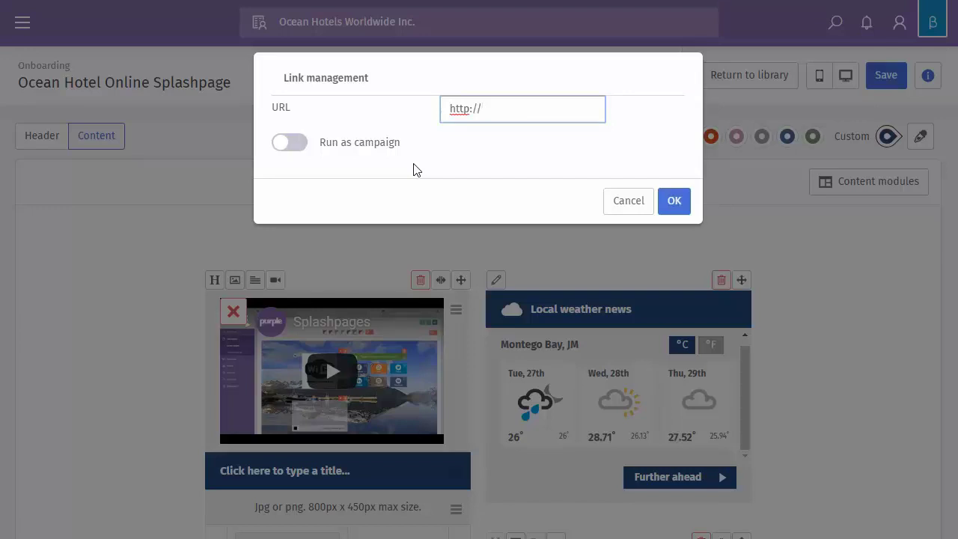
Step: Turn on Run as campaign to view the campaign name, start and end date fields, and cancel the link settings
{"action": "left_click", "coordinate": [289, 146]}
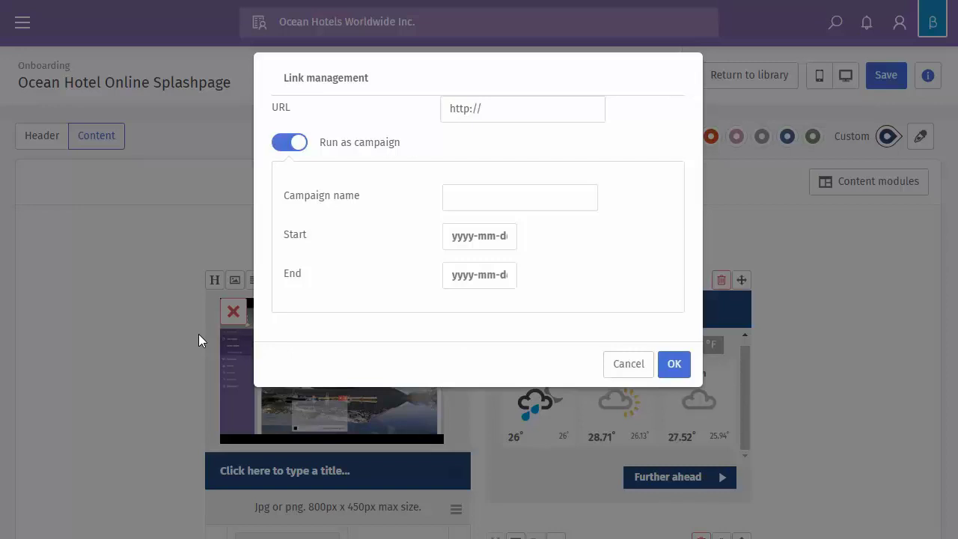
{"action": "left_click", "coordinate": [466, 194]}
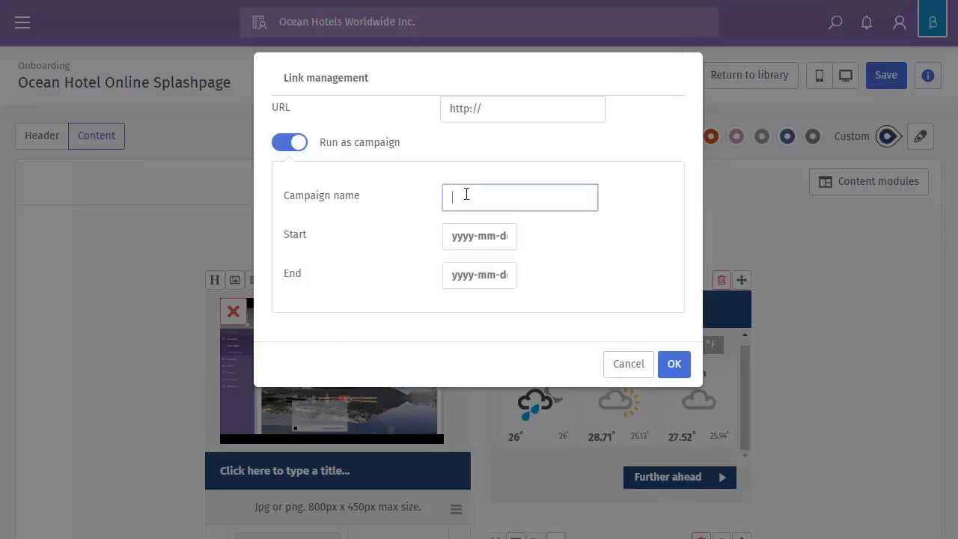
{"action": "left_click", "coordinate": [490, 237]}
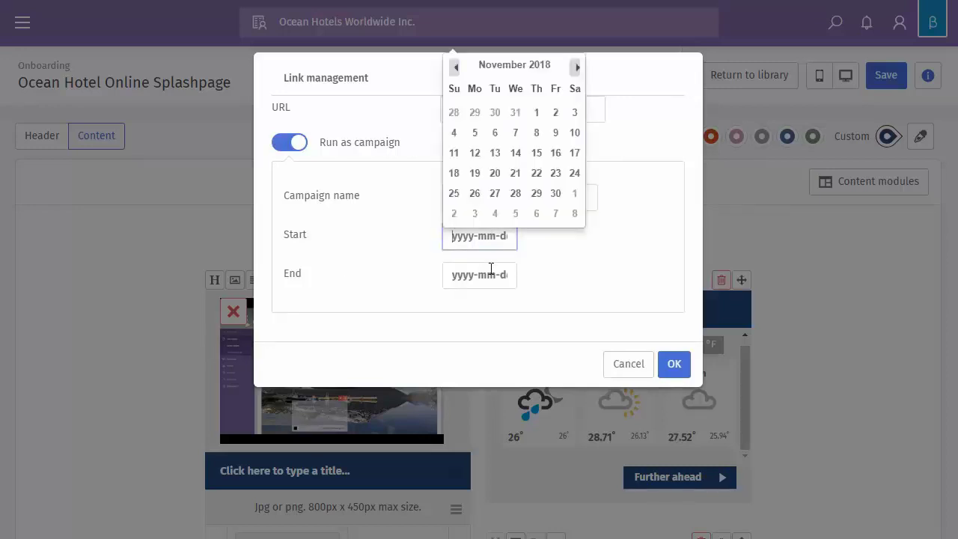
{"action": "left_click", "coordinate": [491, 268]}
{"action": "left_click", "coordinate": [565, 289]}
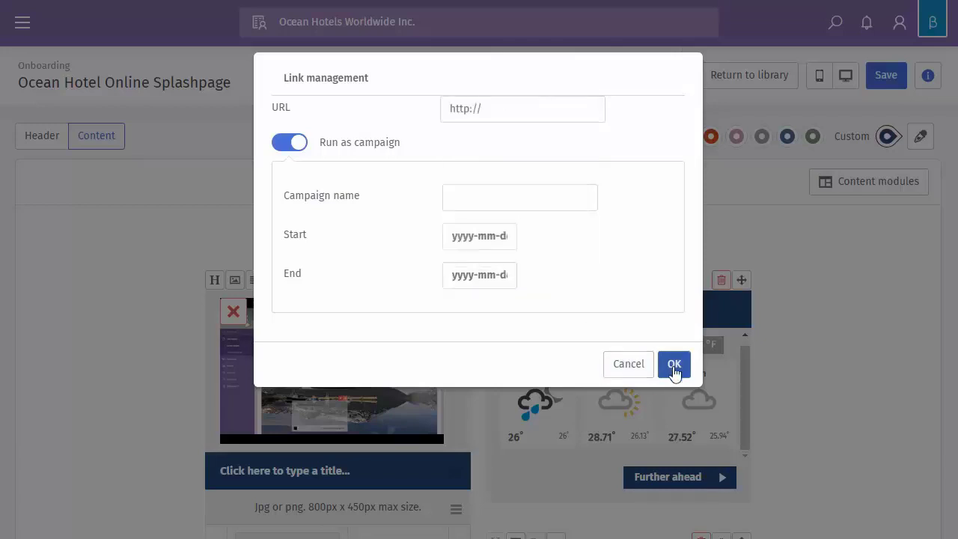
{"action": "left_click", "coordinate": [641, 365]}
Step: Save the splash page template without version history and return to the template library
{"action": "scroll", "coordinate": [469, 357], "scroll_direction": "down", "scroll_amount": 2}
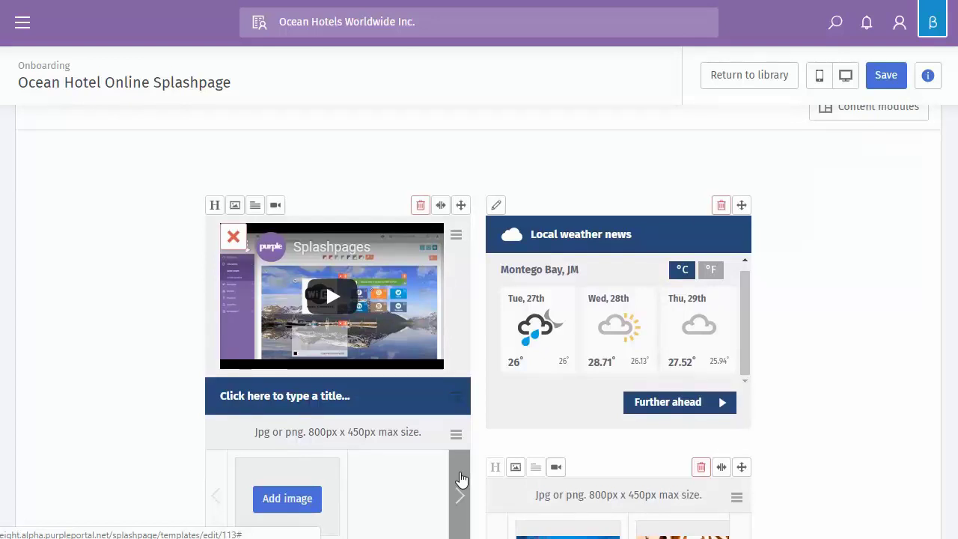
{"action": "scroll", "coordinate": [501, 456], "scroll_direction": "up", "scroll_amount": 2}
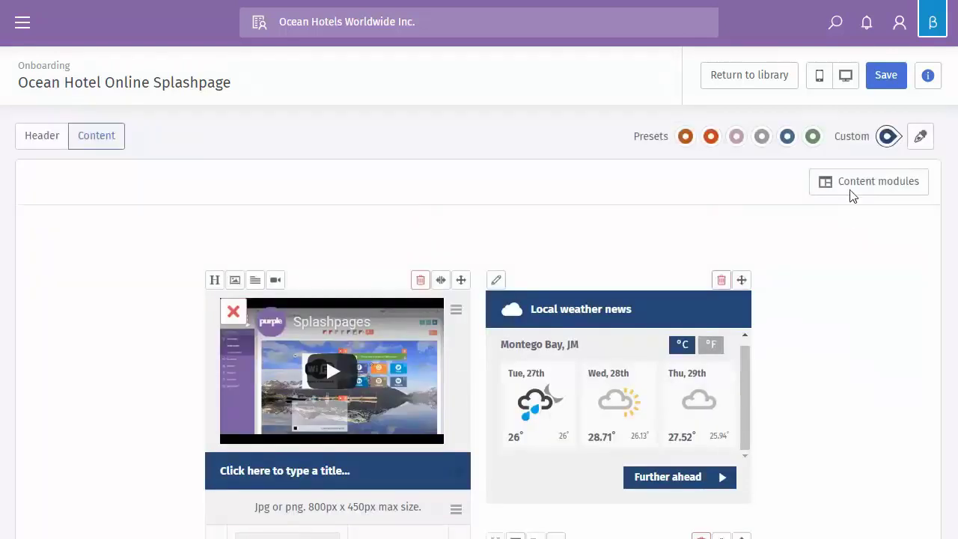
{"action": "left_click", "coordinate": [890, 77]}
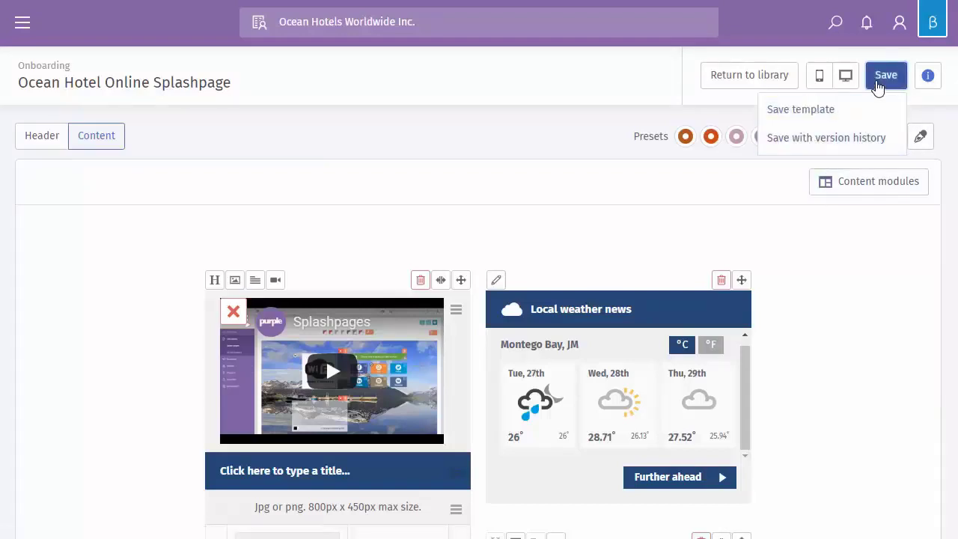
{"action": "left_click", "coordinate": [812, 116]}
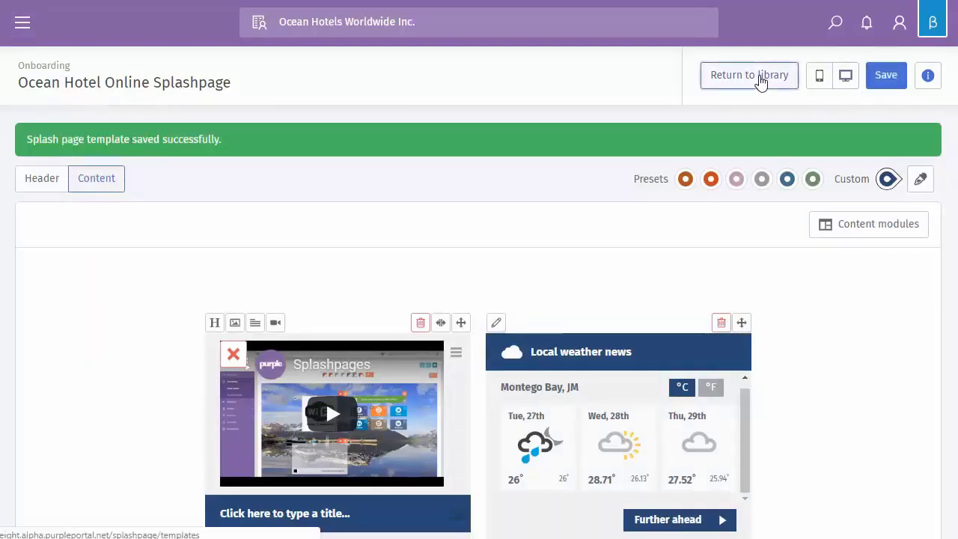
{"action": "left_click", "coordinate": [724, 84]}
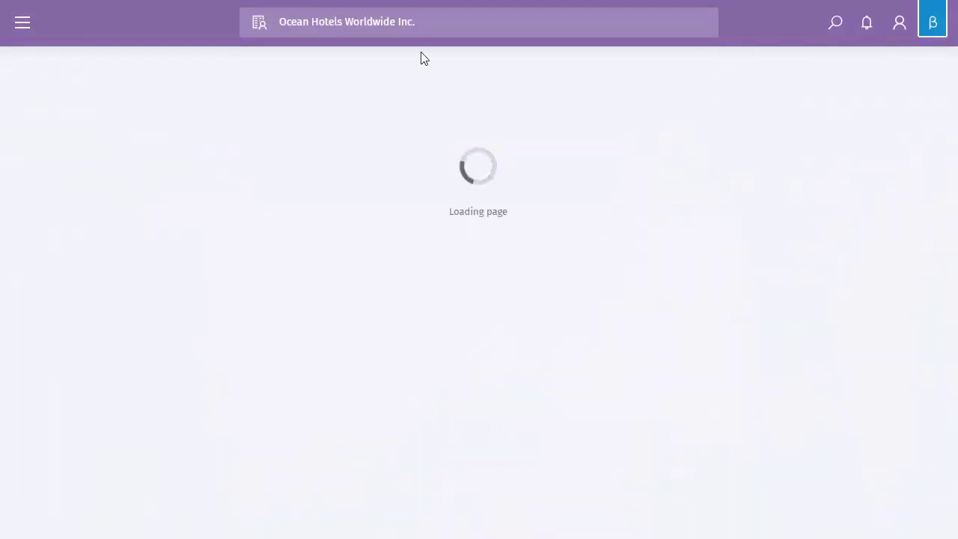